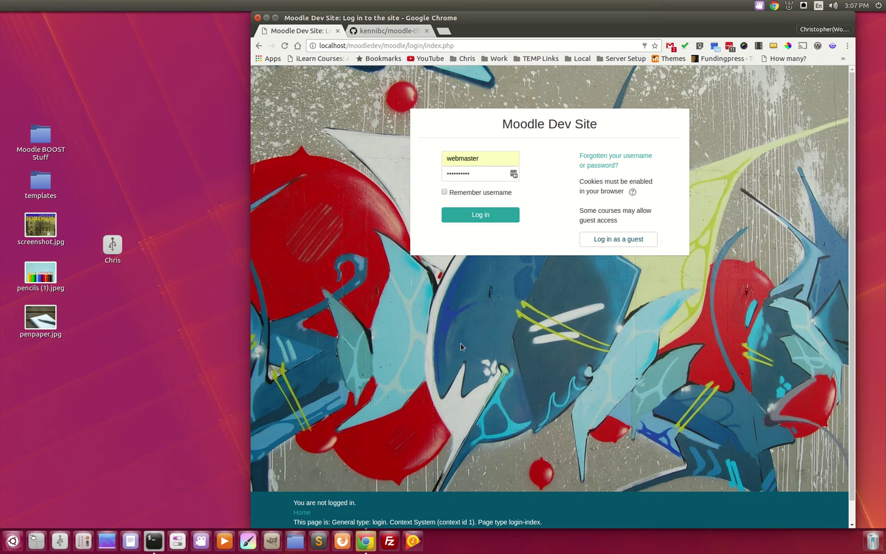
- Follow the login page's footer Home link to the logged-out Moodle Dev Site front page
click(303, 513)
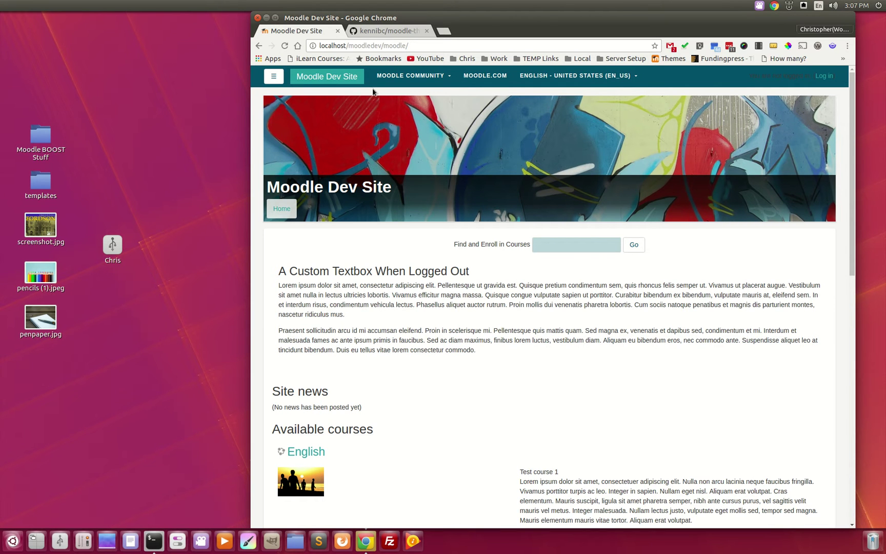
click(540, 75)
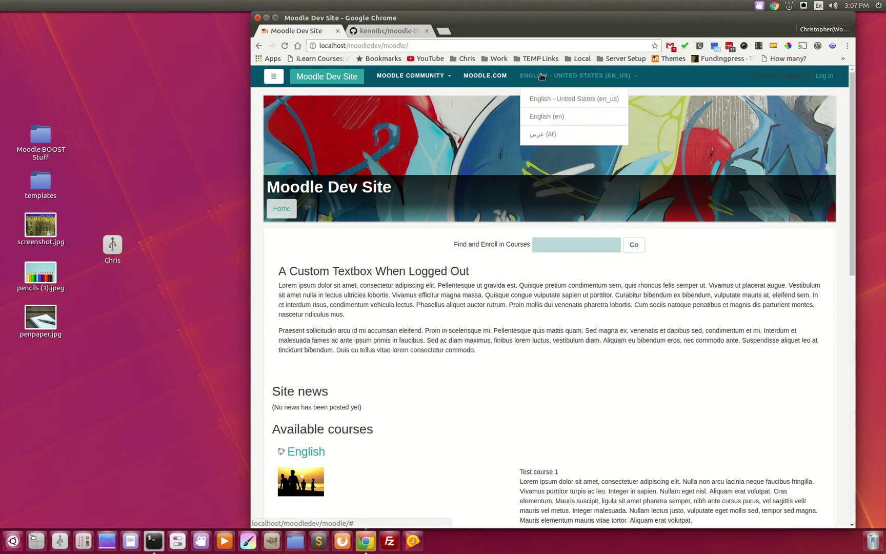
click(474, 92)
click(876, 21)
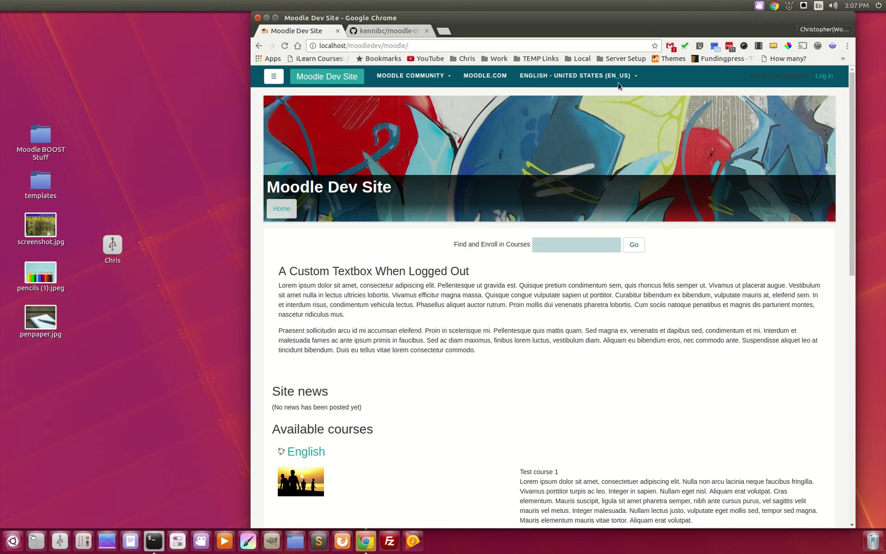
click(270, 78)
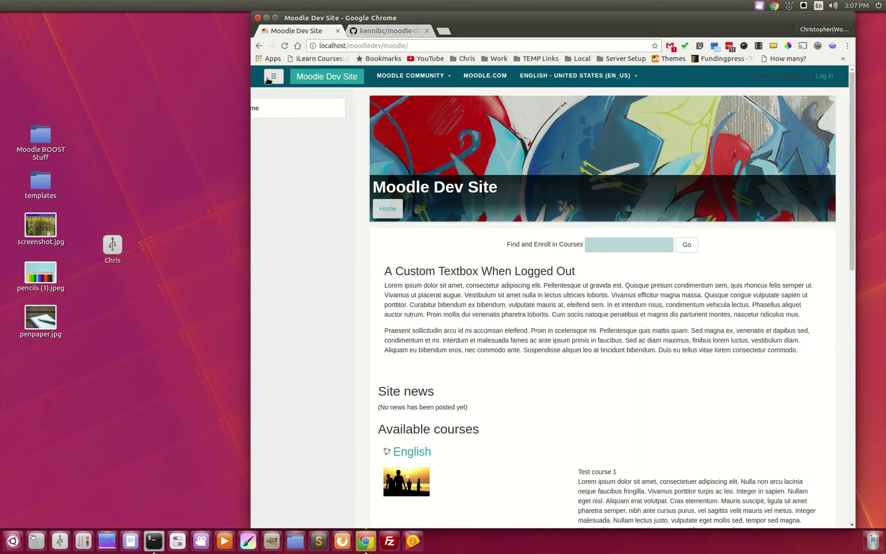
click(272, 78)
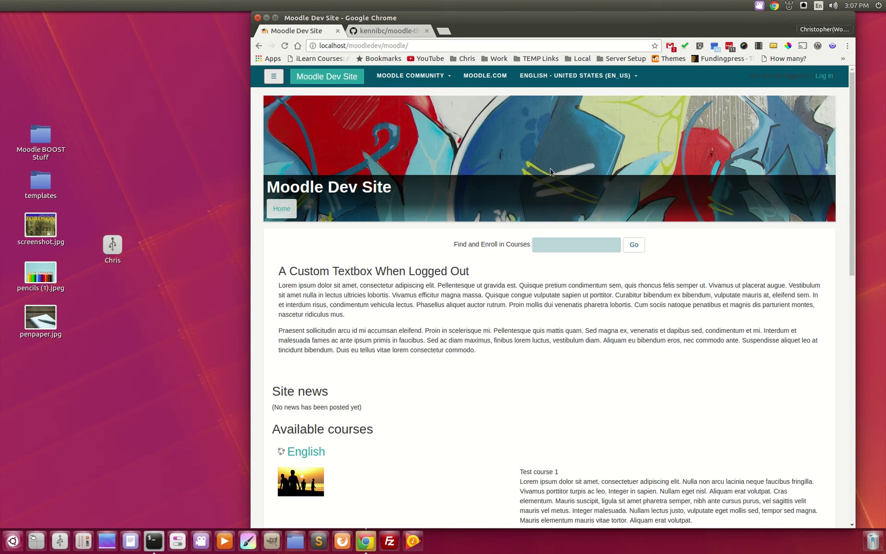
scroll(414, 317, down, 3)
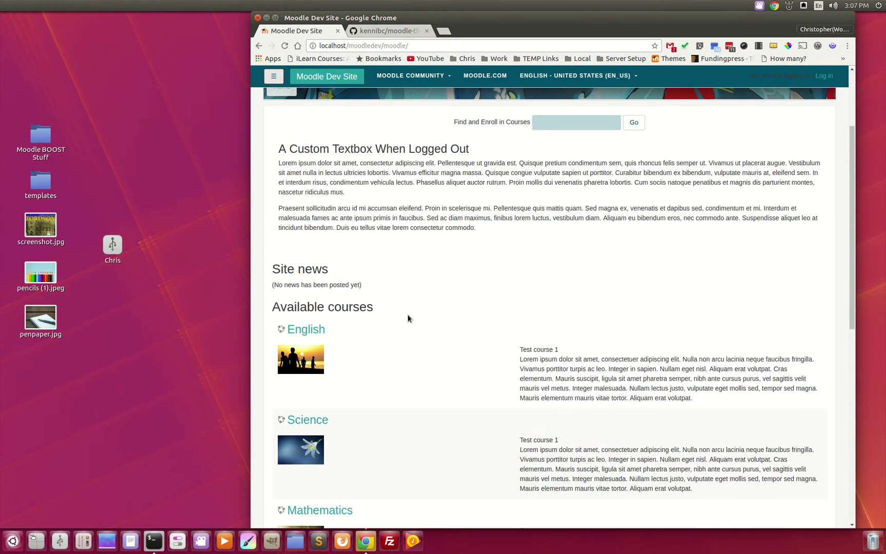
scroll(408, 316, down, 3)
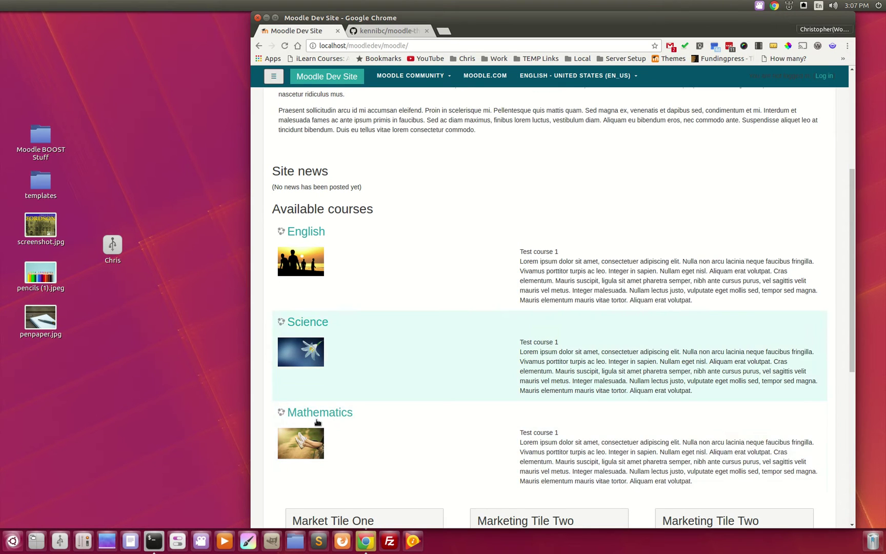
scroll(485, 386, down, 4)
scroll(461, 304, up, 4)
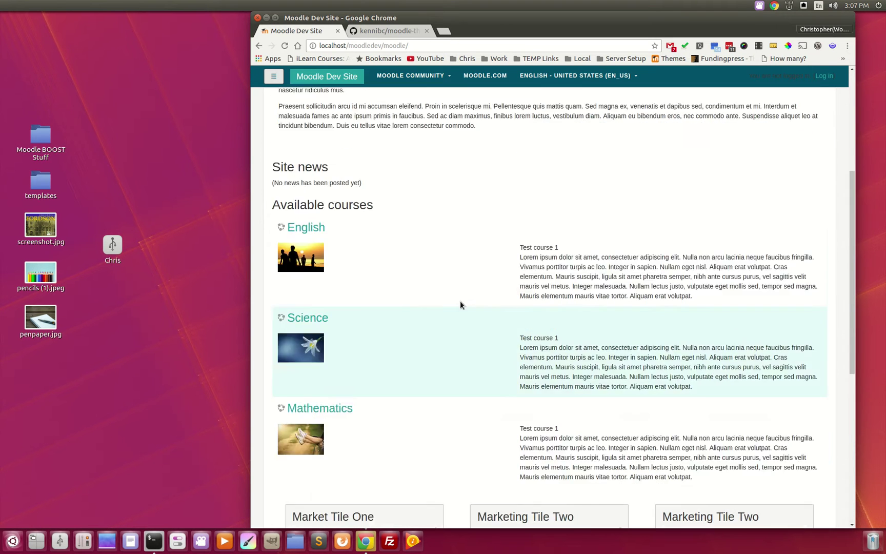
scroll(482, 351, up, 5)
scroll(482, 350, up, 1)
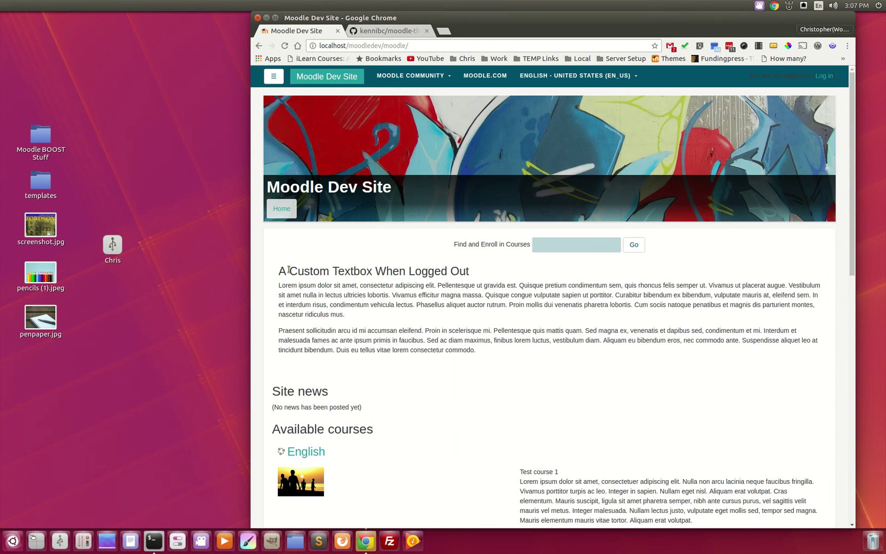
drag(279, 271, 537, 266)
click(369, 275)
click(574, 248)
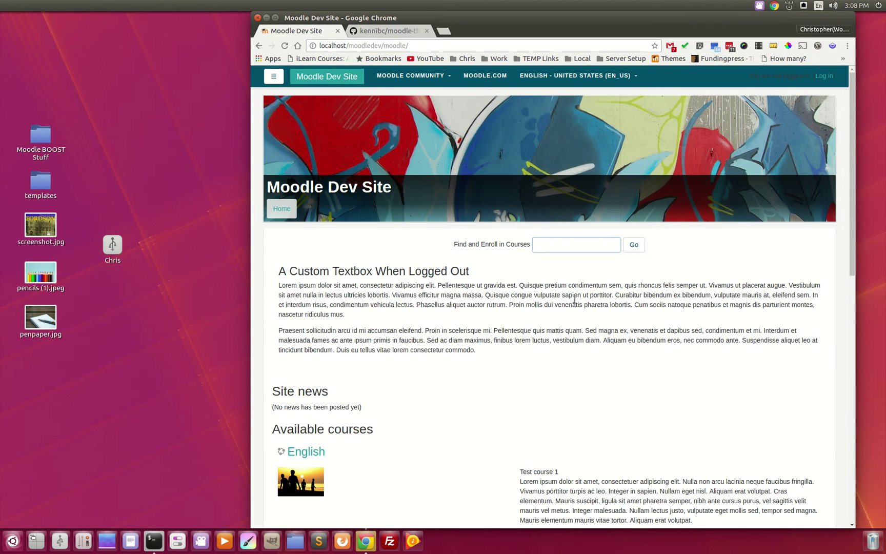
scroll(514, 300, down, 2)
scroll(453, 312, down, 3)
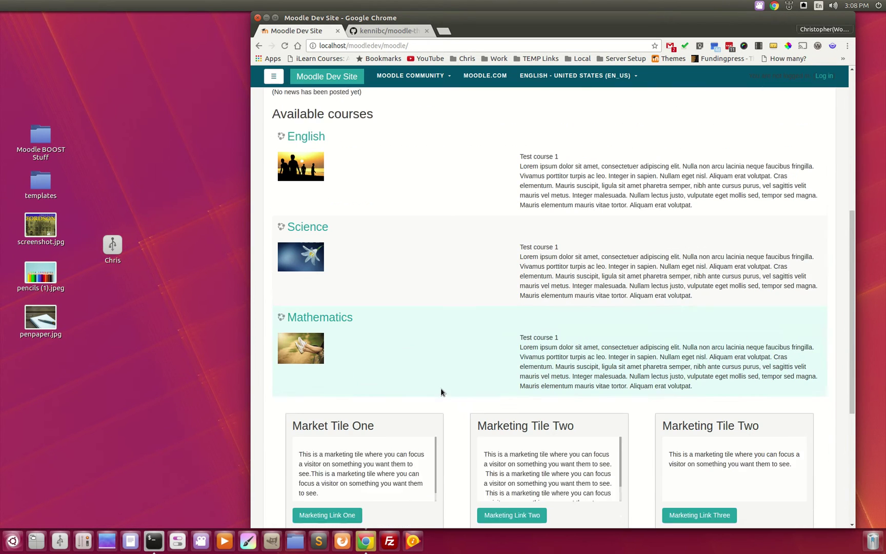
scroll(441, 391, down, 1)
scroll(488, 388, down, 2)
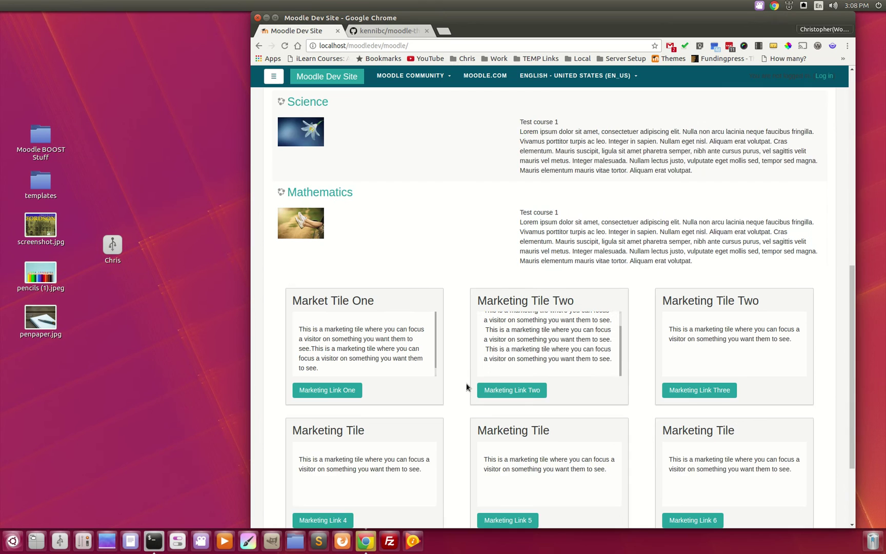
scroll(466, 389, down, 2)
scroll(436, 224, down, 1)
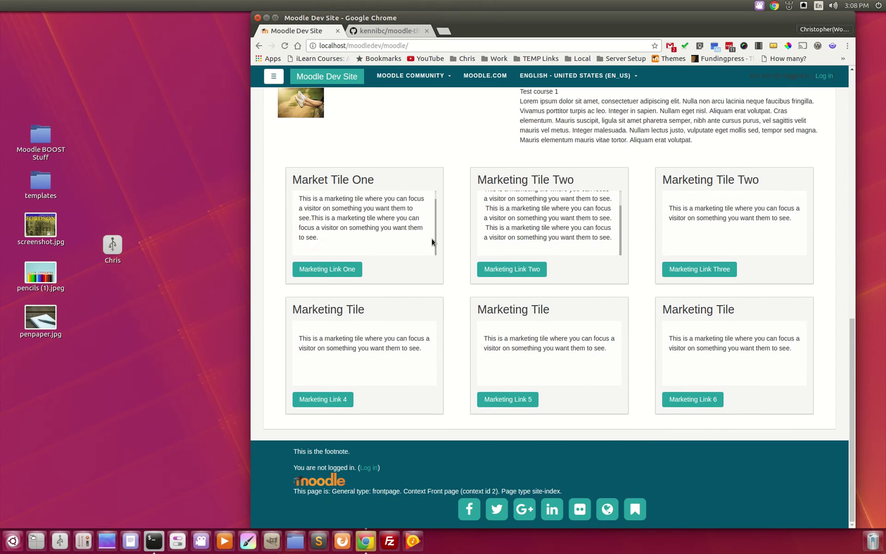
scroll(431, 208, up, 1)
scroll(431, 208, down, 1)
scroll(611, 211, up, 1)
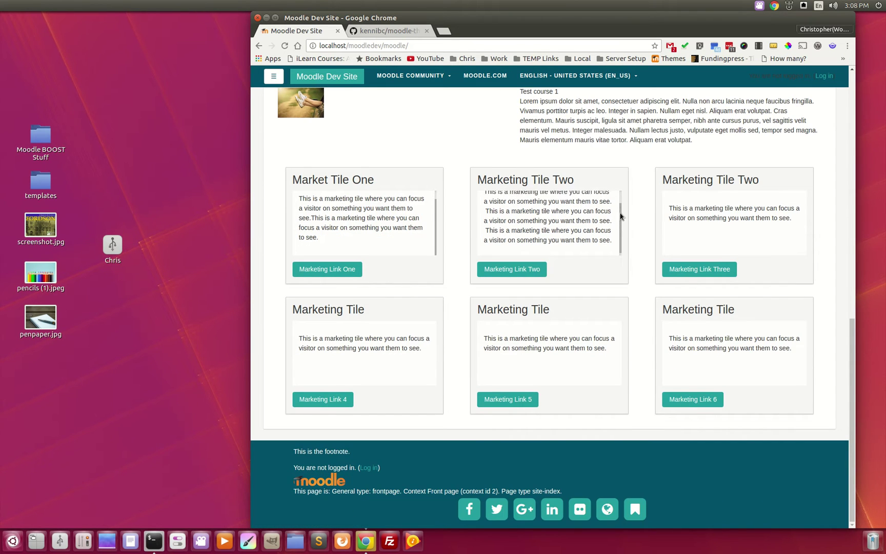
scroll(611, 210, down, 1)
scroll(609, 205, up, 2)
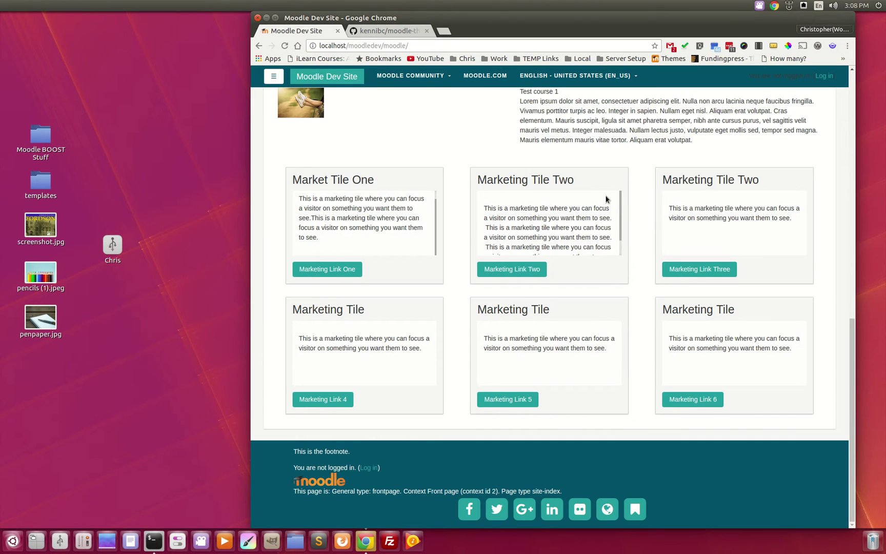
scroll(436, 224, up, 1)
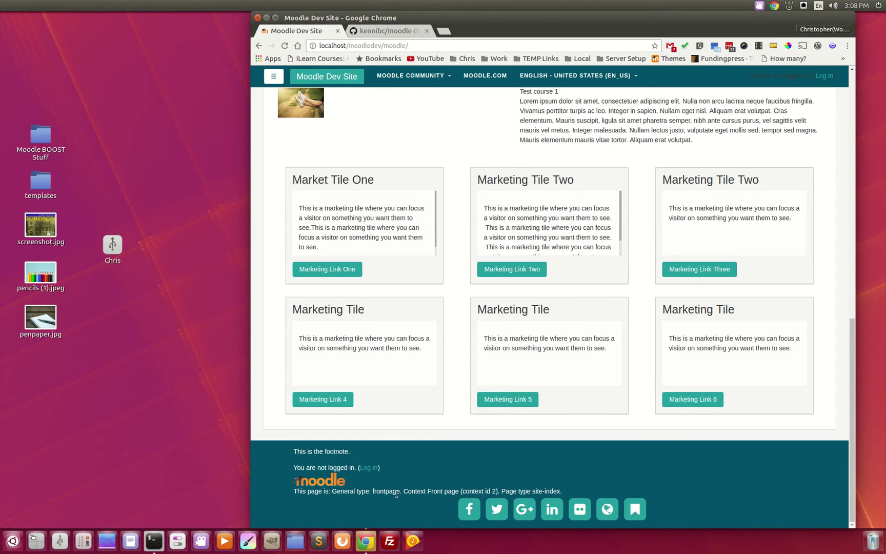
- Open the login page and fill in the admin username and a re-entered password
click(368, 468)
click(469, 160)
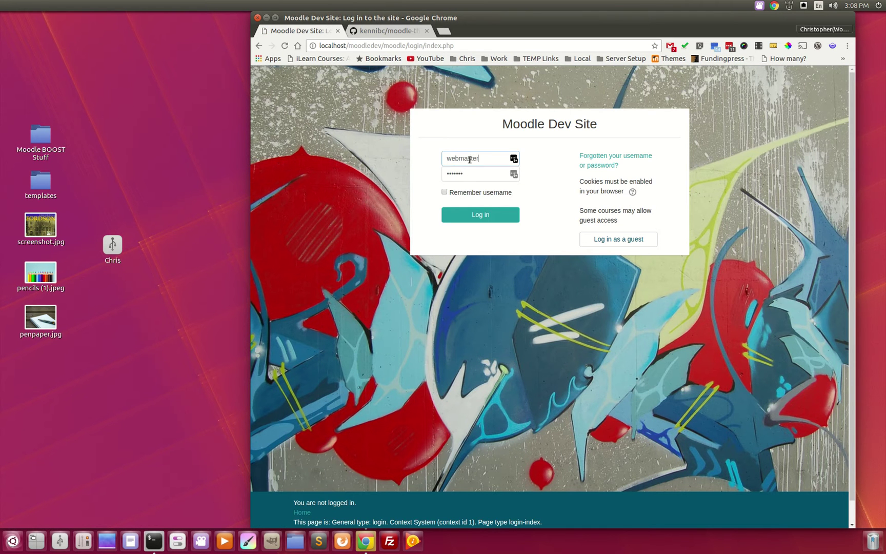
click(471, 174)
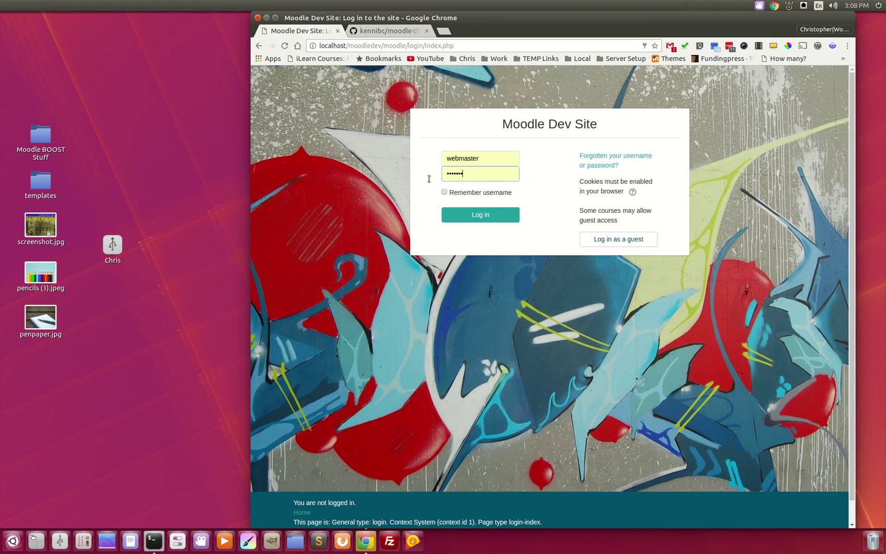
click(497, 177)
drag(490, 174, 422, 176)
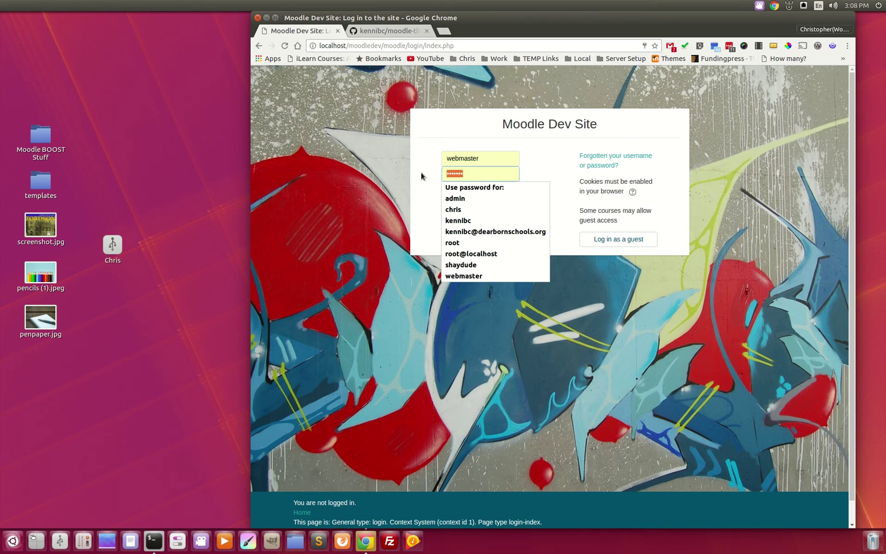
text(pas)
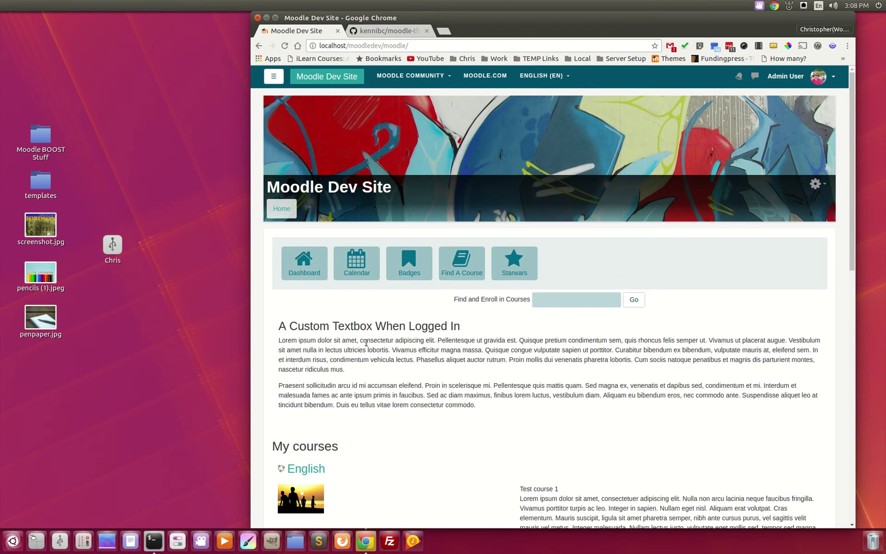
scroll(367, 342, down, 3)
scroll(371, 327, up, 3)
click(360, 267)
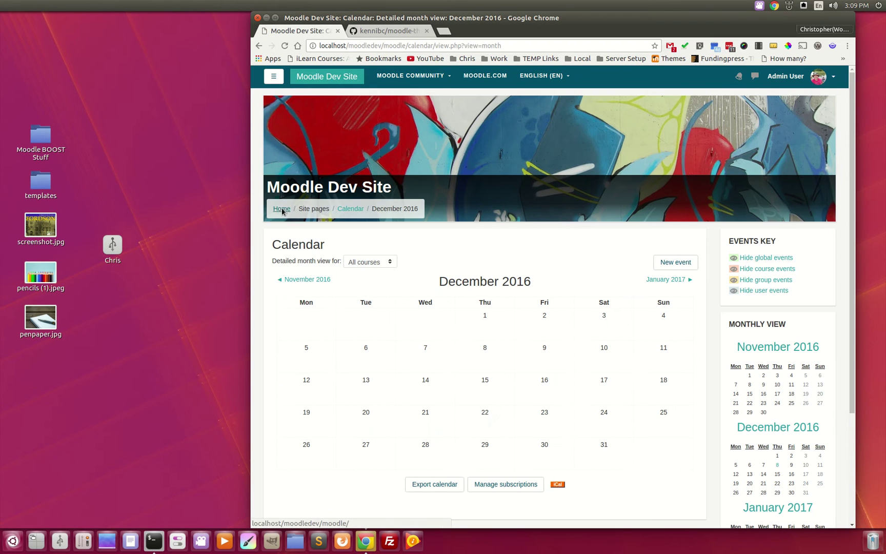
click(282, 208)
click(408, 262)
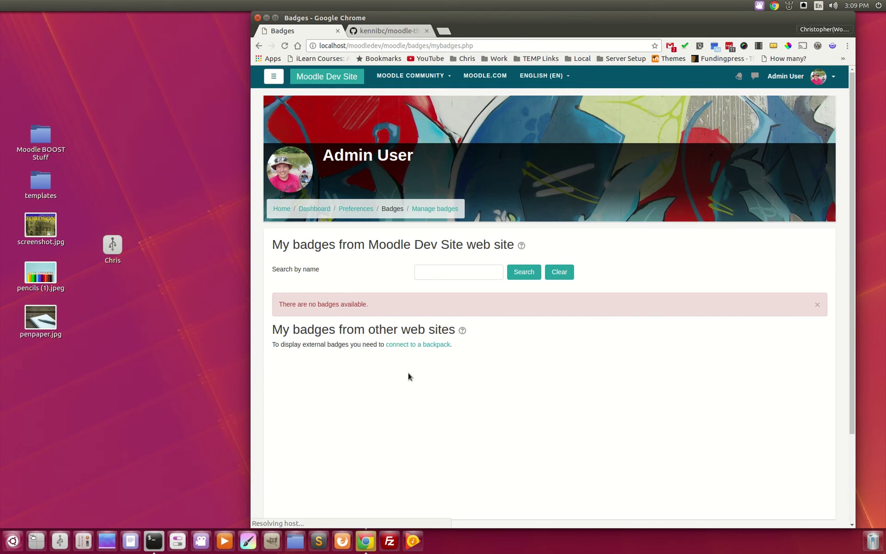
click(281, 209)
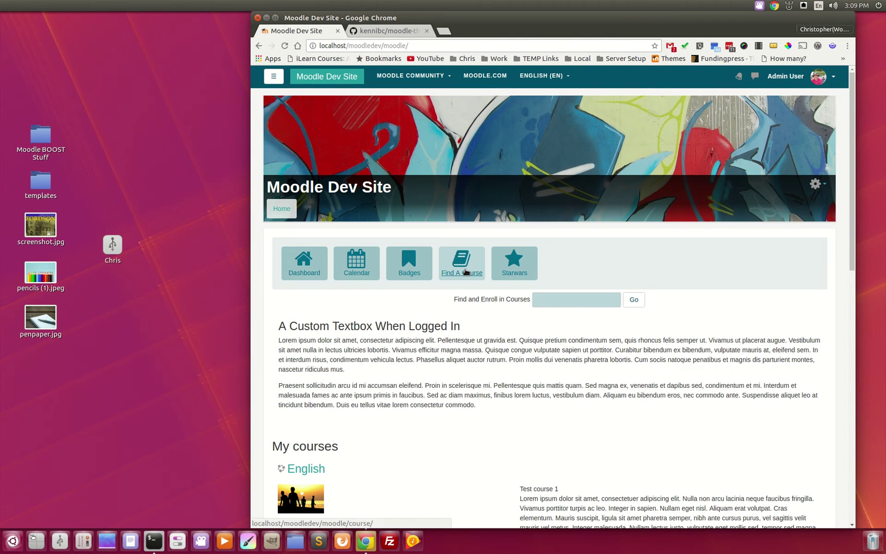
click(465, 271)
click(282, 208)
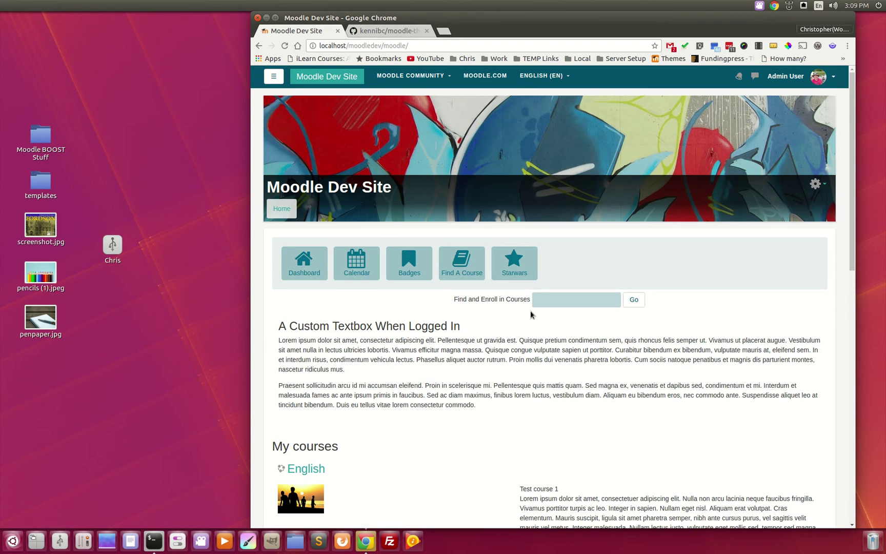
scroll(491, 341, down, 3)
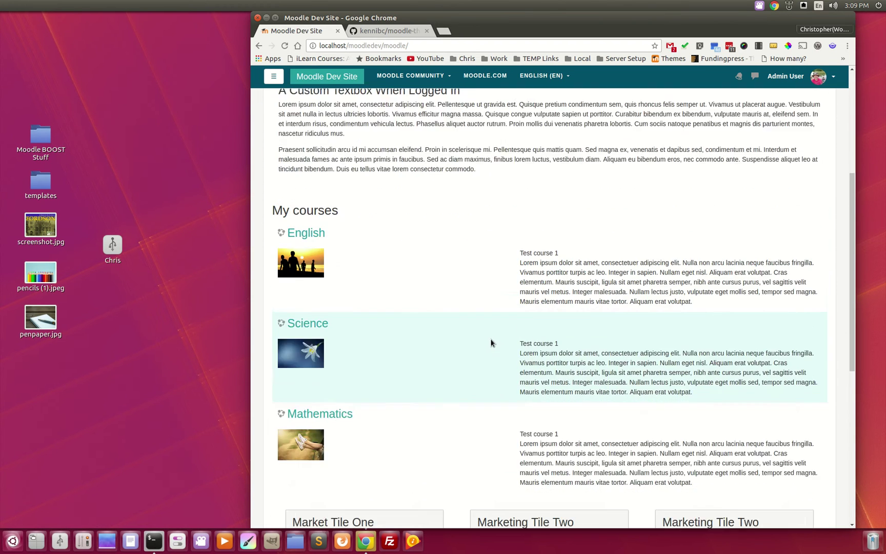
scroll(489, 340, down, 1)
scroll(483, 346, down, 2)
scroll(464, 366, down, 2)
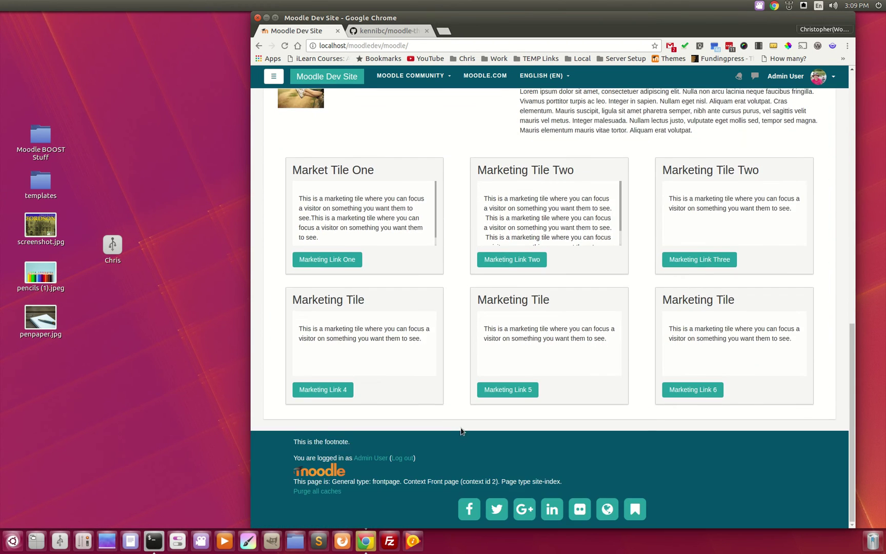
scroll(461, 431, up, 3)
scroll(443, 360, up, 2)
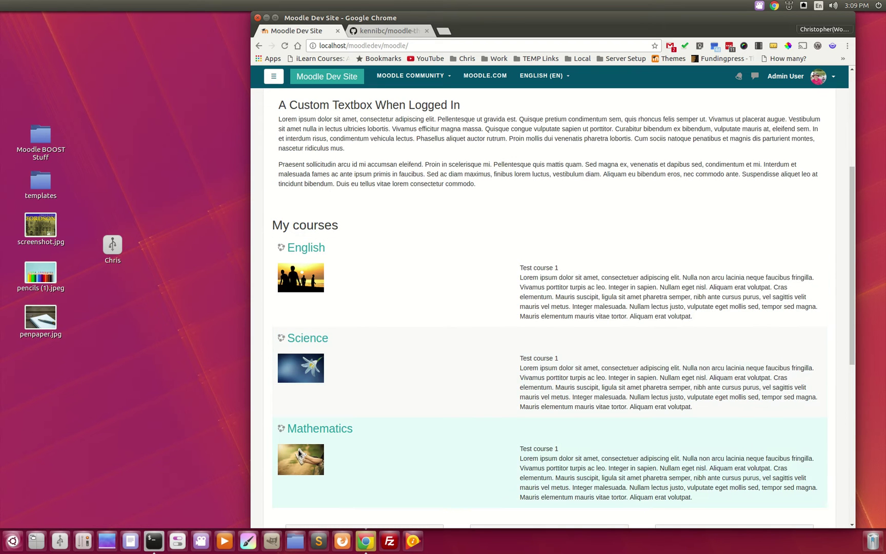
- Open the English course, toggle editing on and off, and show then hide the navigation drawer
click(310, 249)
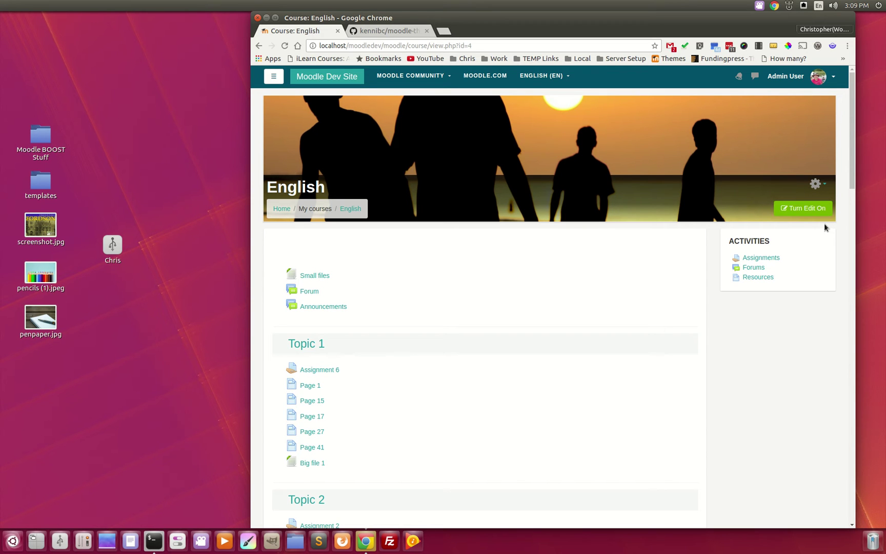
click(804, 208)
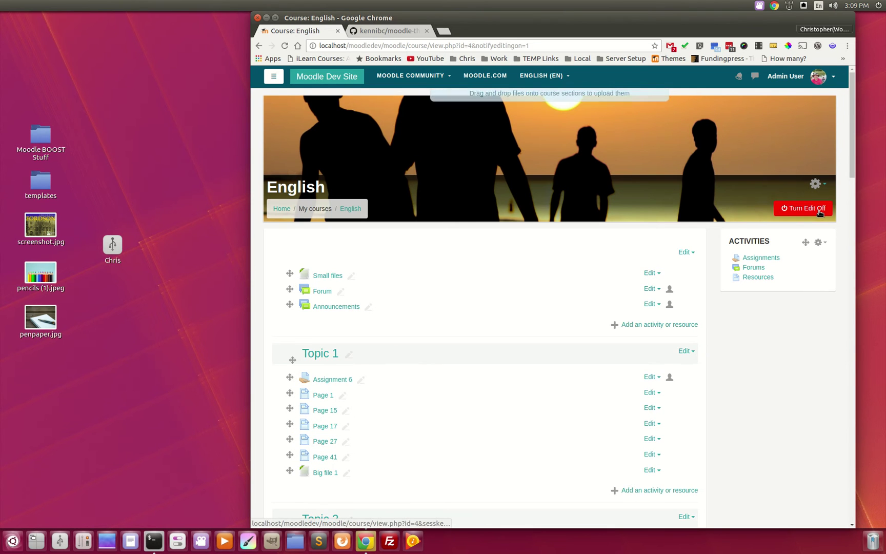
click(806, 209)
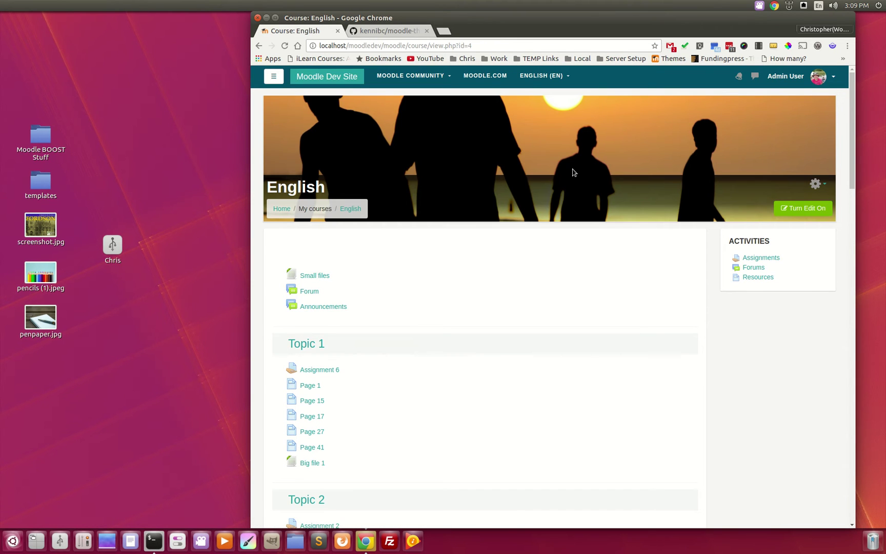
click(273, 77)
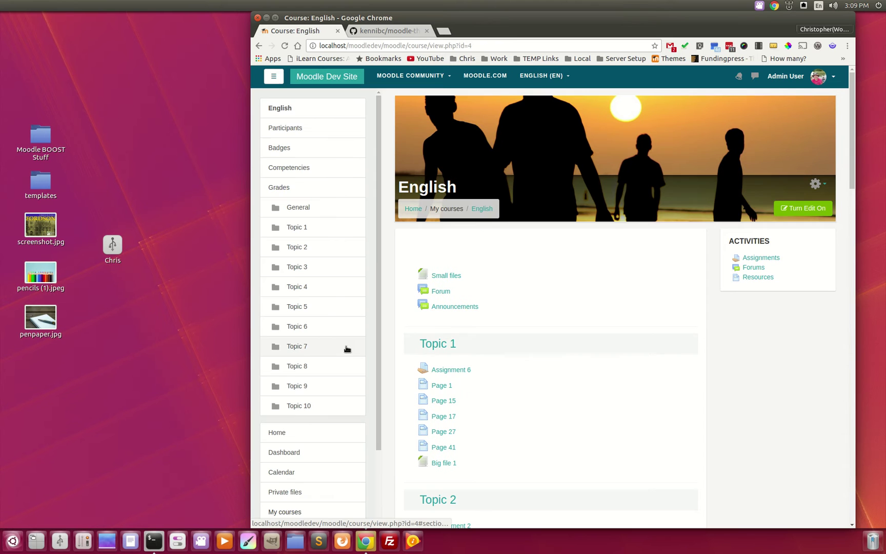
scroll(360, 434, down, 3)
scroll(382, 315, up, 3)
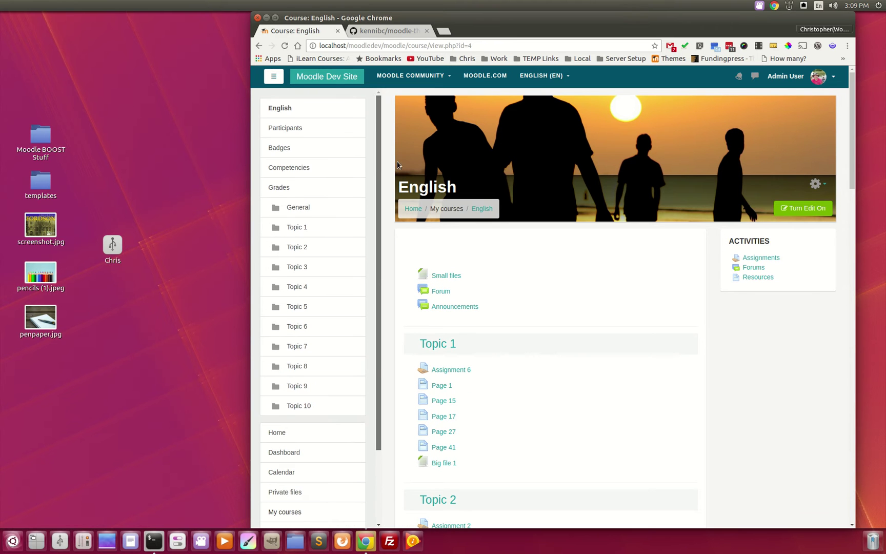
click(274, 76)
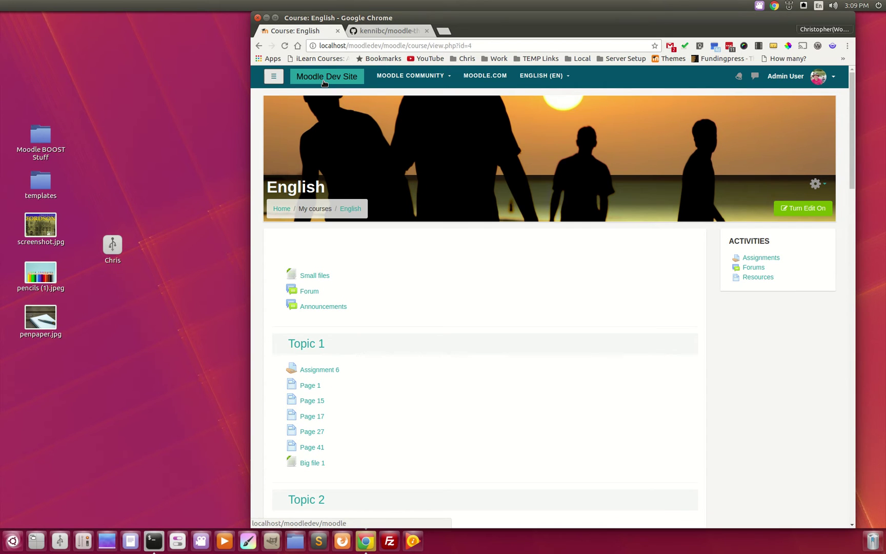
- Check the course gear menu, then reach Site administration through the navigation drawer
click(817, 184)
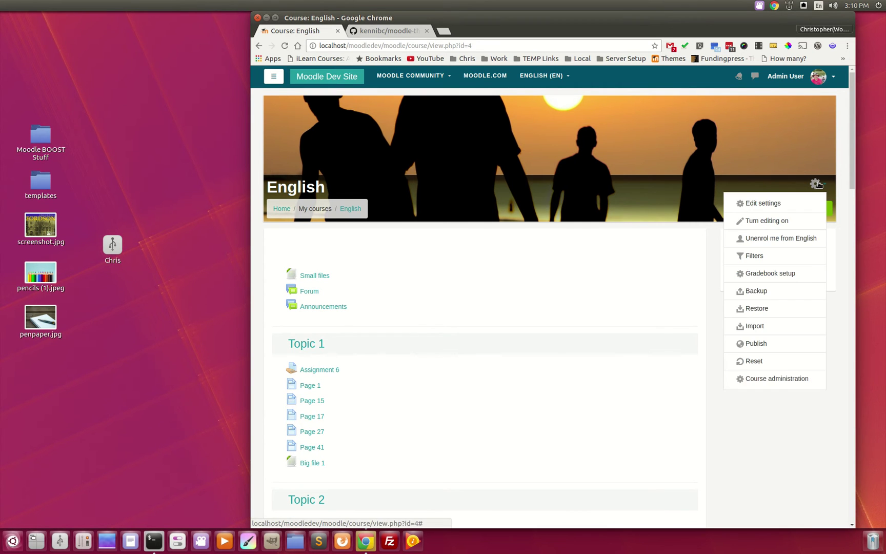
click(762, 460)
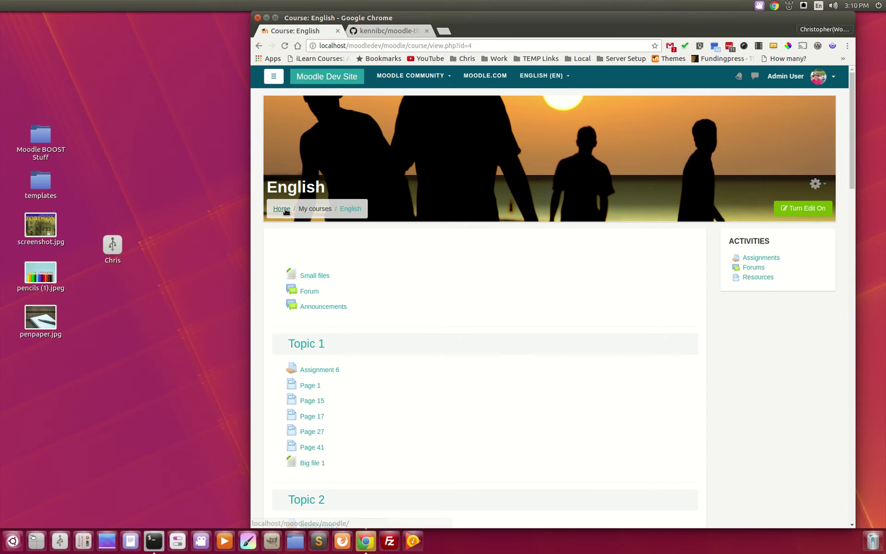
click(274, 77)
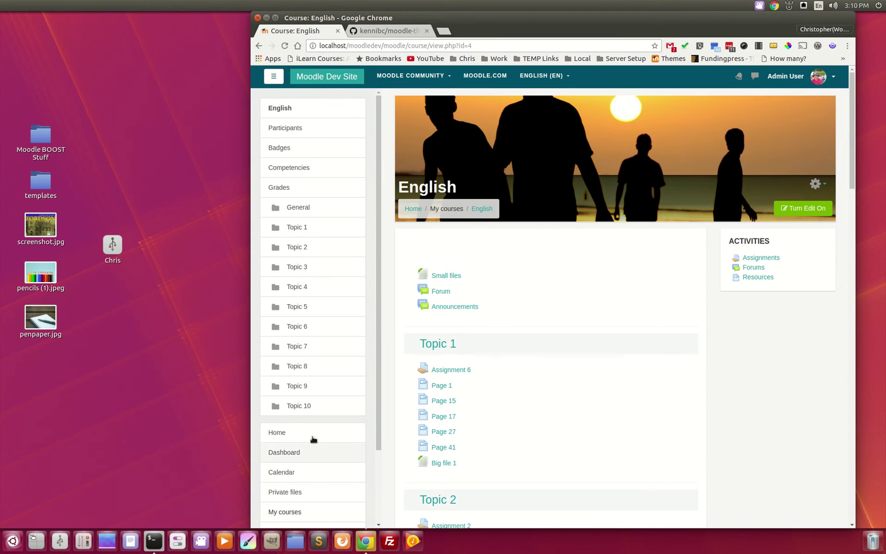
scroll(312, 453, down, 3)
click(315, 511)
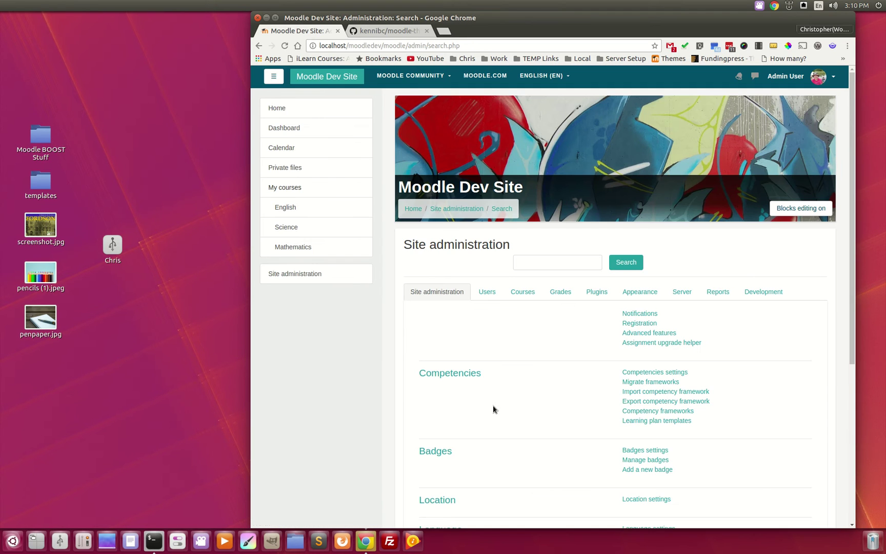
- Open Appearance > Themes > Fordson settings and maximise the browser window
click(639, 292)
scroll(601, 390, down, 5)
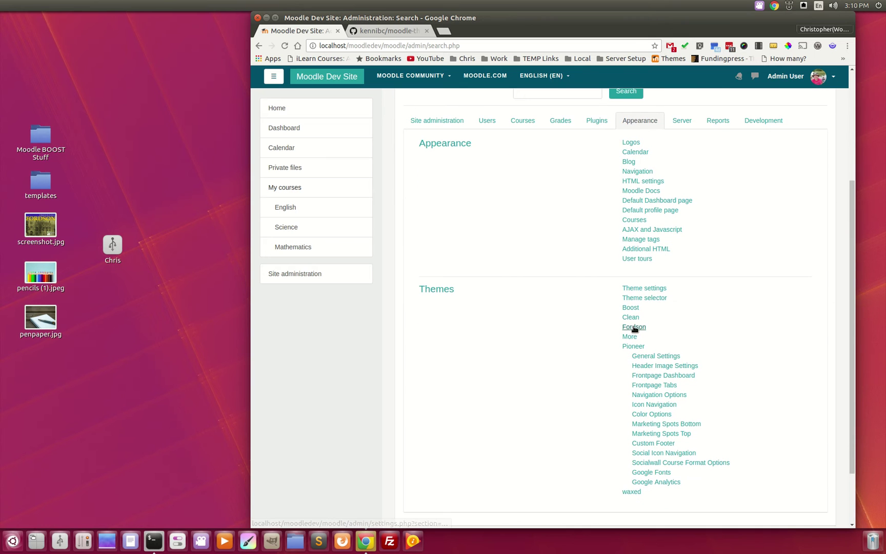
click(634, 328)
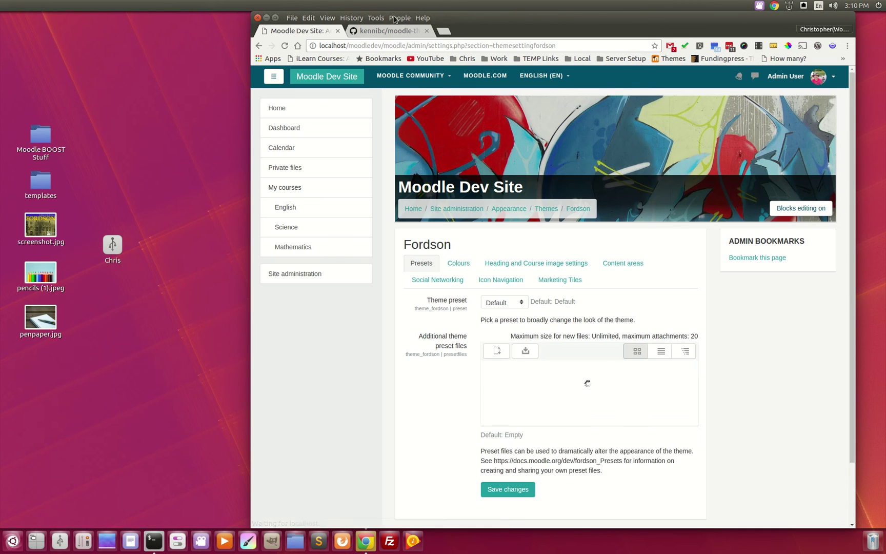
double_click(573, 21)
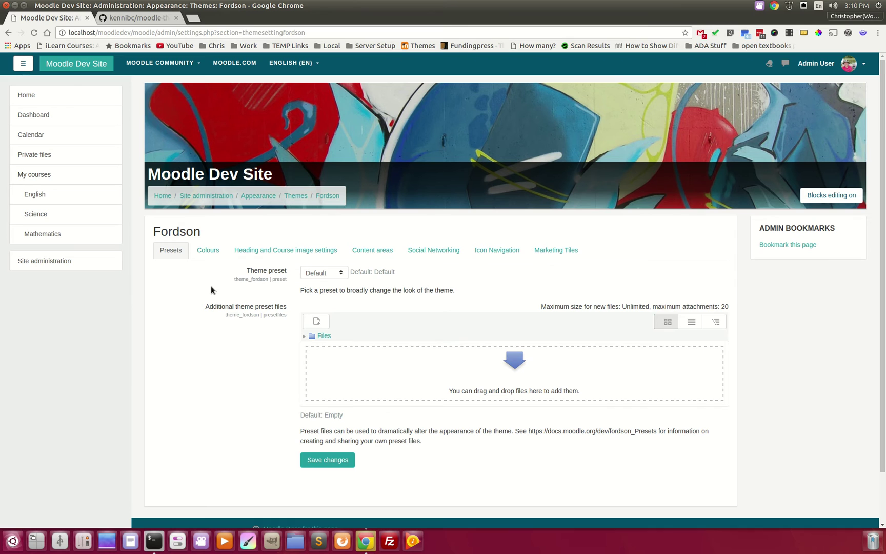
click(207, 251)
scroll(214, 323, down, 1)
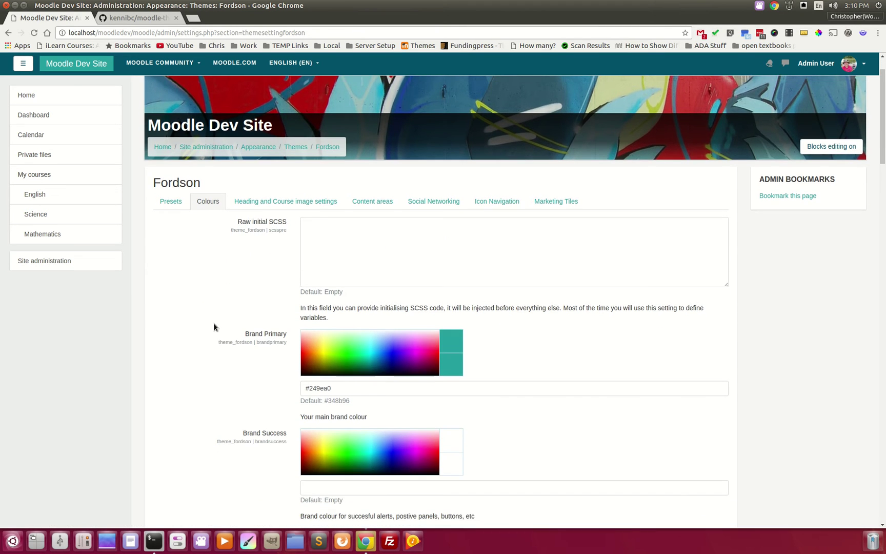
scroll(212, 326, down, 3)
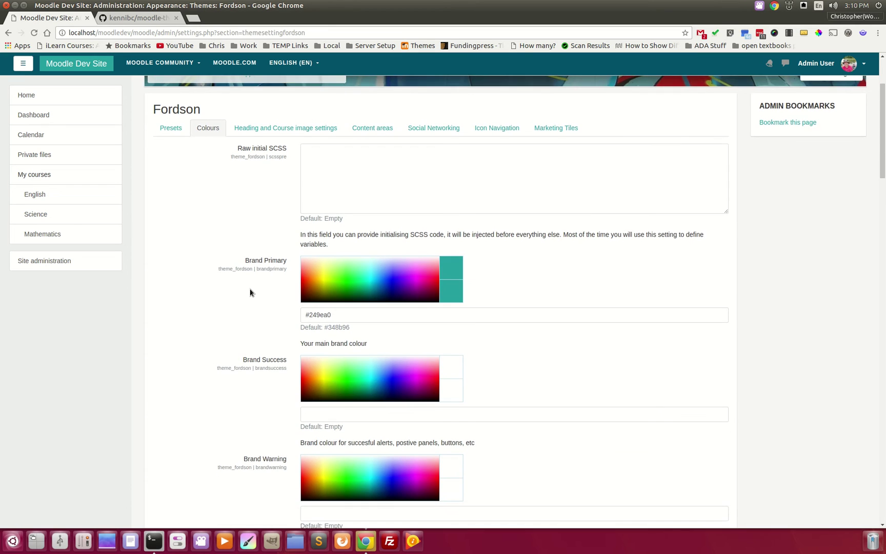
scroll(262, 330, down, 2)
scroll(253, 332, down, 2)
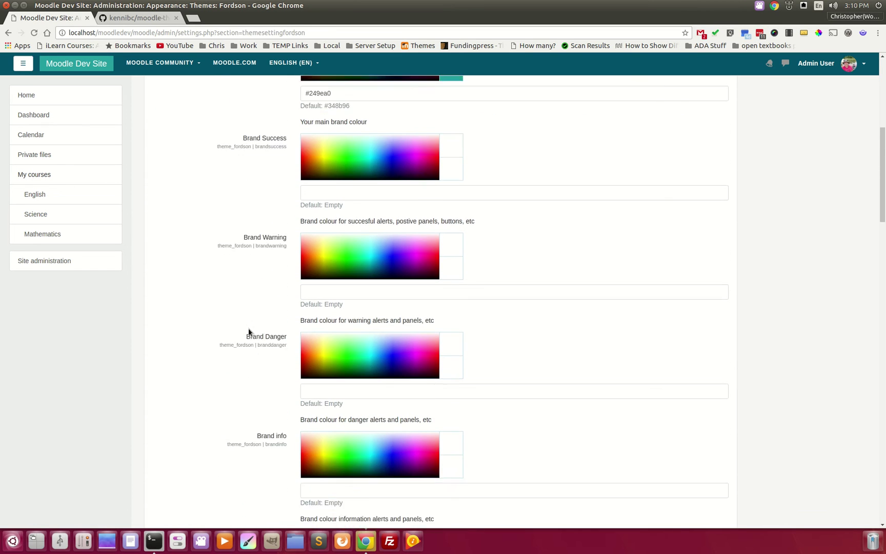
scroll(244, 335, down, 2)
scroll(239, 333, down, 2)
scroll(238, 331, down, 1)
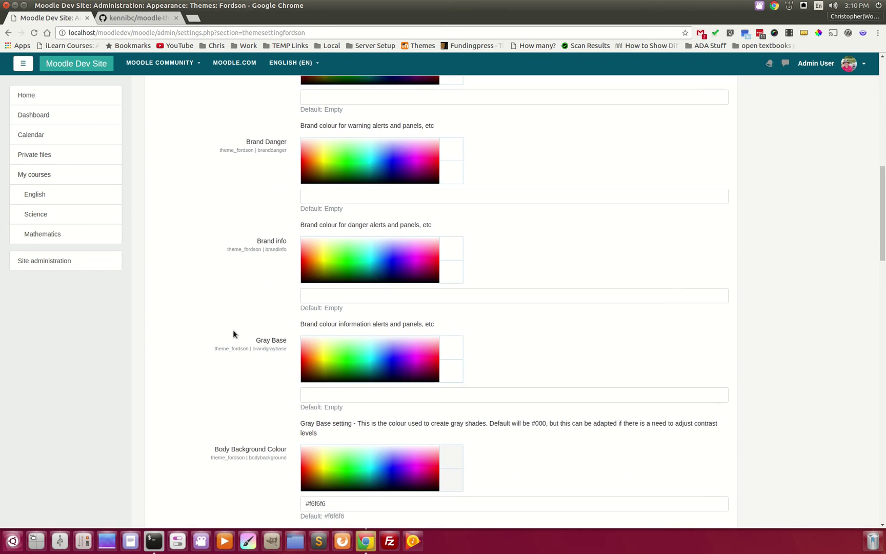
scroll(233, 329, down, 2)
scroll(233, 332, down, 2)
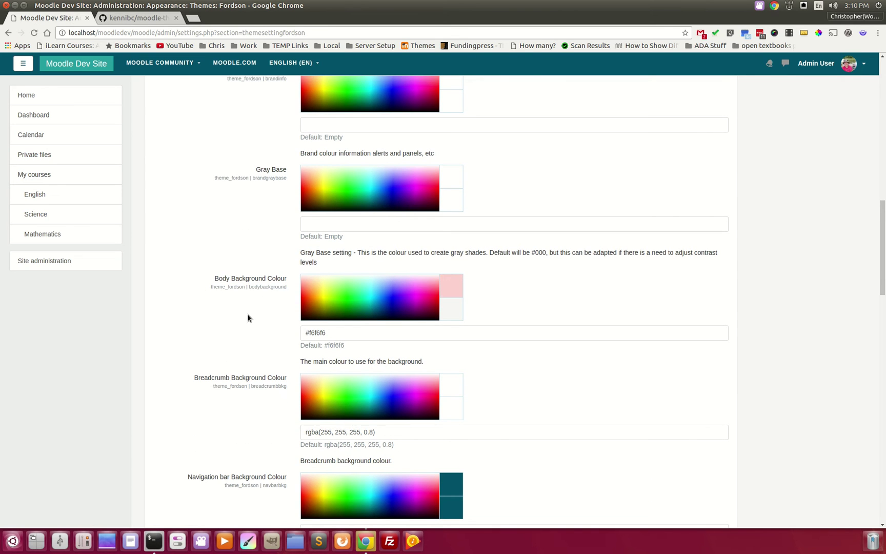
scroll(233, 306, down, 2)
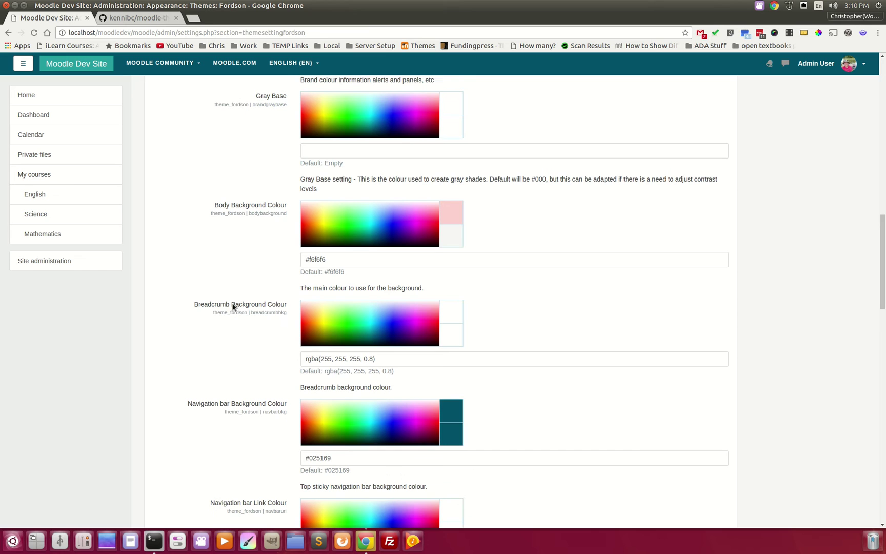
scroll(228, 320, up, 1)
scroll(220, 318, up, 9)
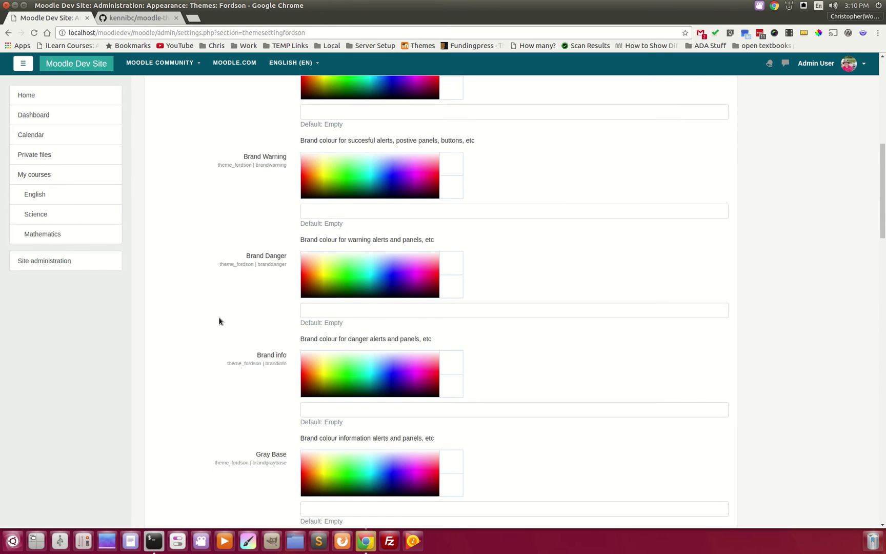
scroll(219, 325, up, 5)
scroll(218, 333, up, 6)
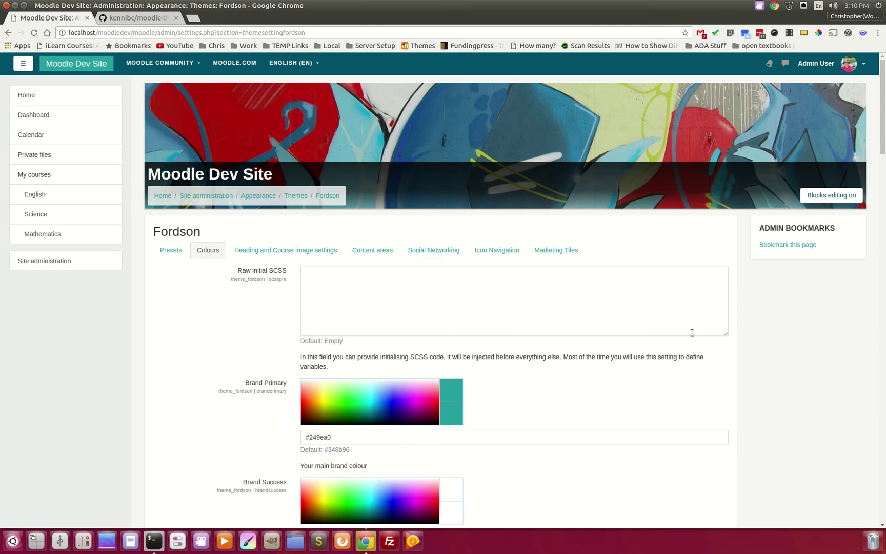
drag(884, 141, 883, 303)
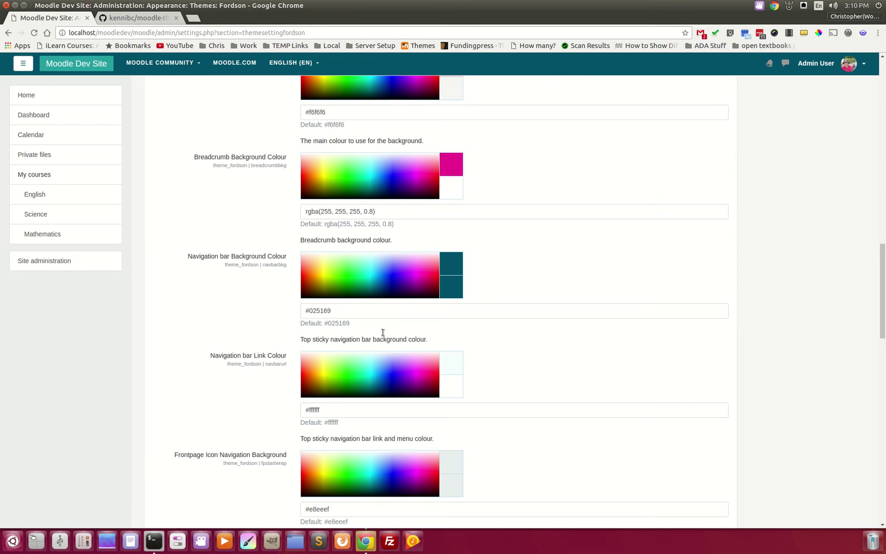
scroll(272, 370, down, 2)
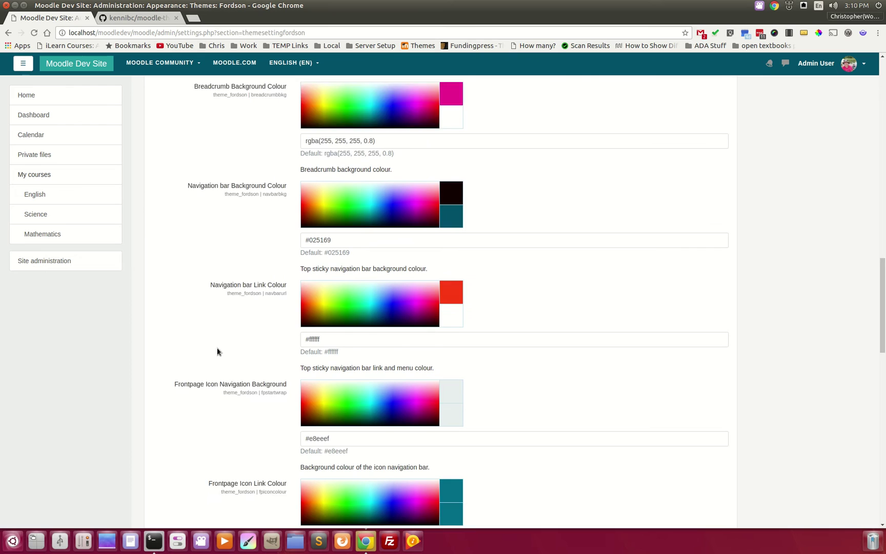
scroll(198, 325, down, 2)
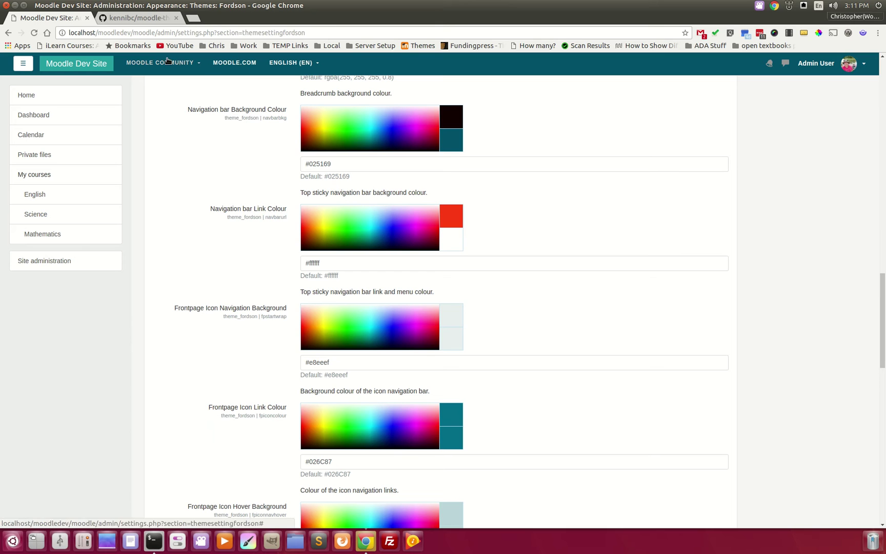
click(822, 65)
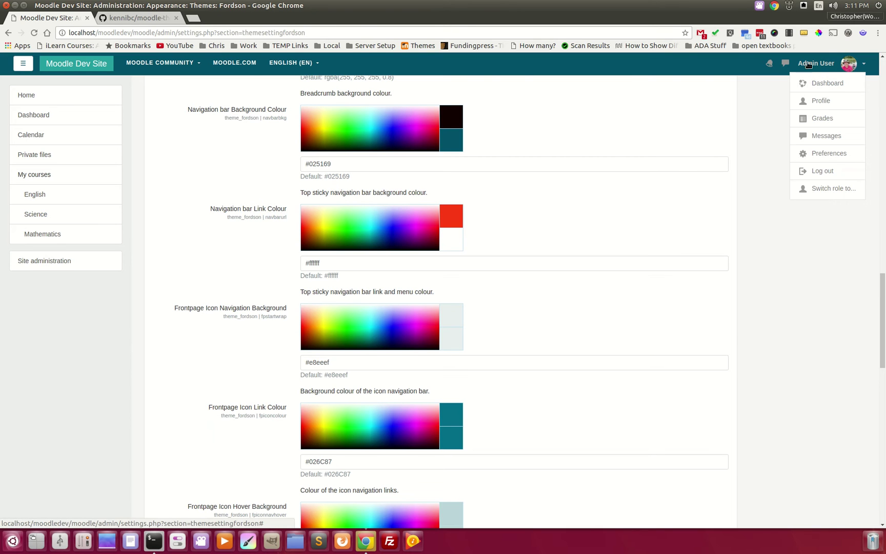
click(707, 107)
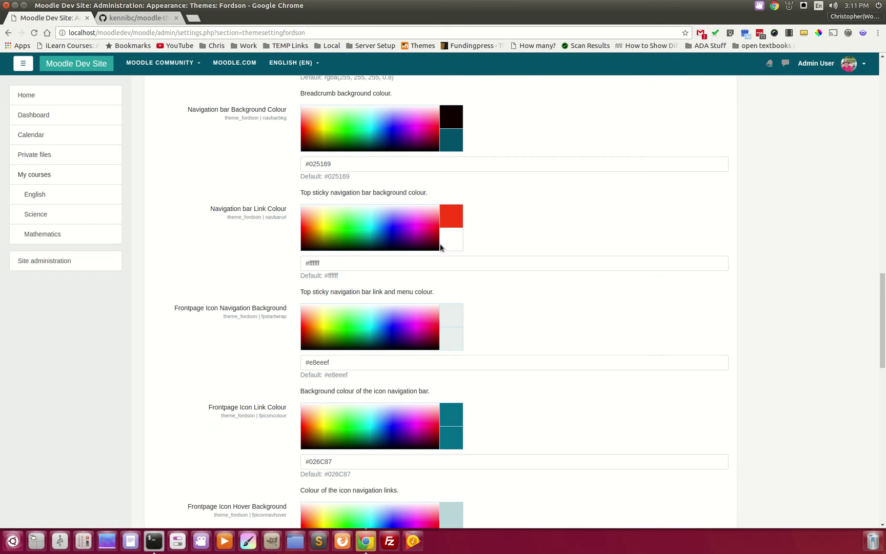
scroll(236, 358, down, 1)
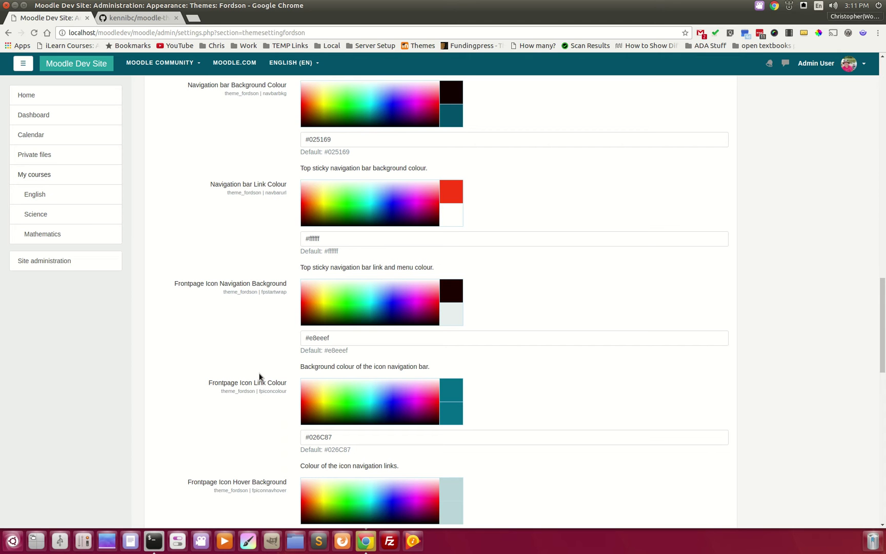
scroll(257, 371, down, 3)
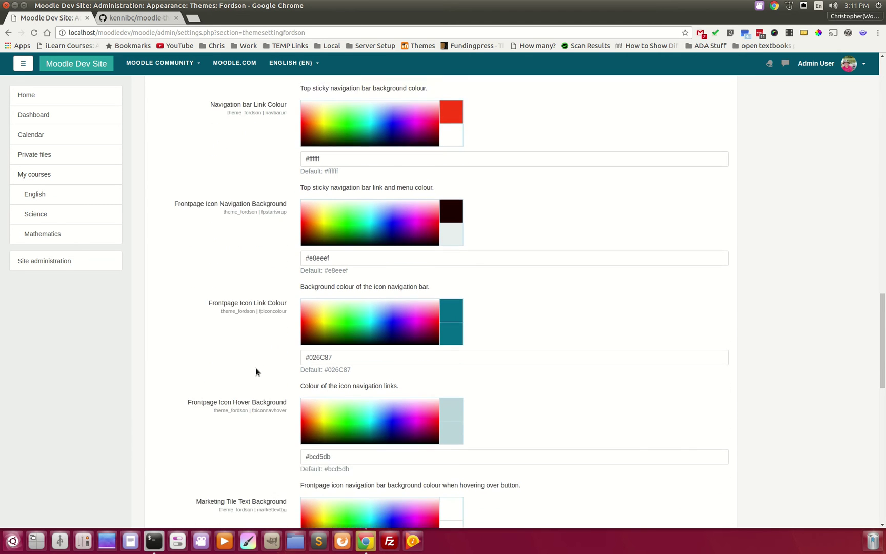
scroll(286, 341, down, 2)
scroll(261, 337, down, 4)
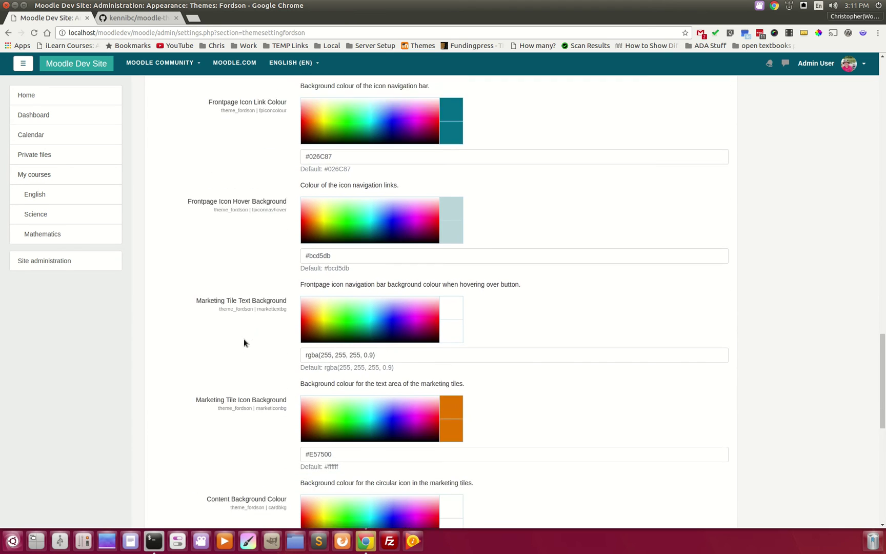
scroll(243, 342, down, 3)
scroll(245, 350, down, 2)
scroll(246, 352, down, 2)
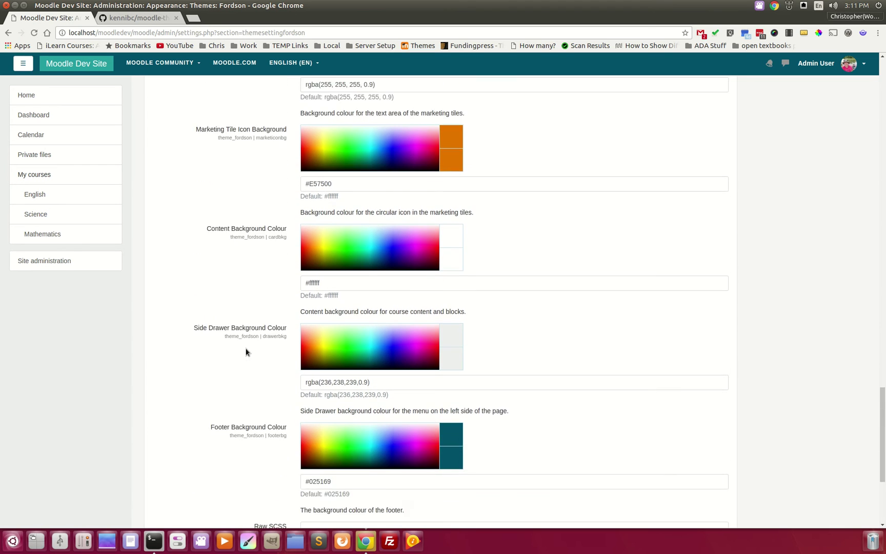
scroll(243, 388, down, 1)
scroll(240, 414, down, 3)
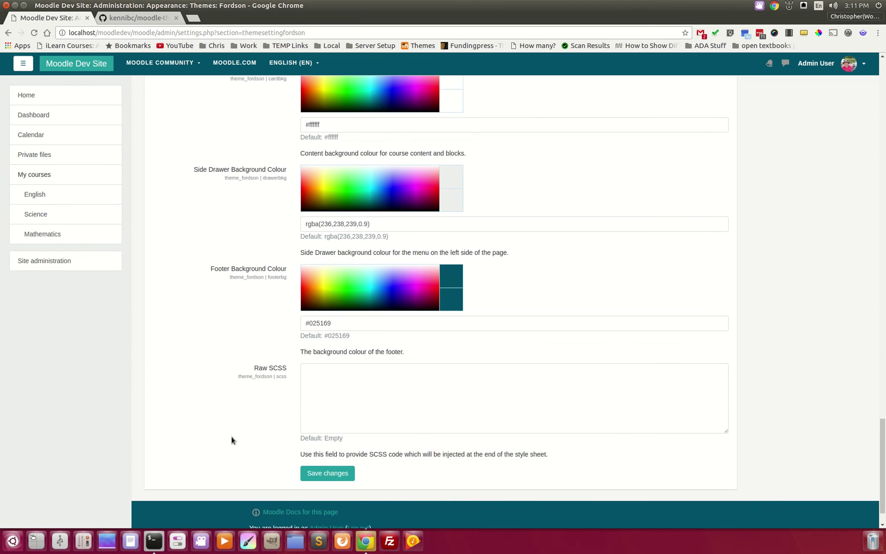
scroll(218, 355, up, 1)
scroll(217, 354, up, 10)
scroll(220, 353, up, 6)
scroll(222, 355, up, 9)
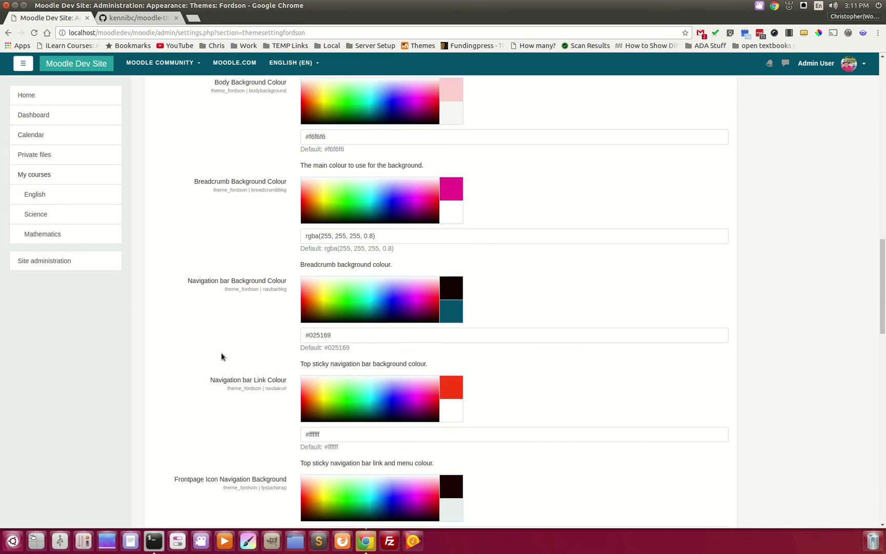
scroll(221, 357, up, 7)
scroll(221, 356, up, 6)
scroll(222, 356, up, 6)
scroll(223, 357, up, 5)
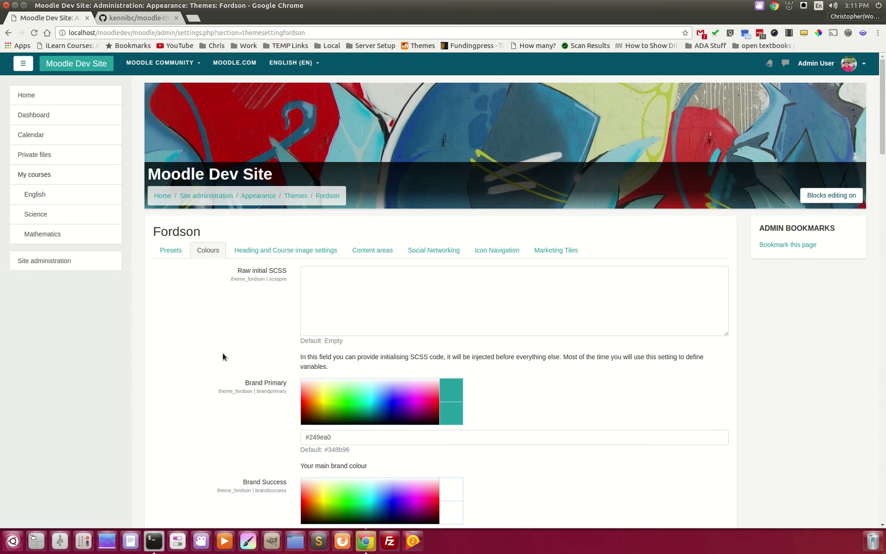
- Choose 225px Header Image Padding under Heading and Course image settings, then save
click(305, 252)
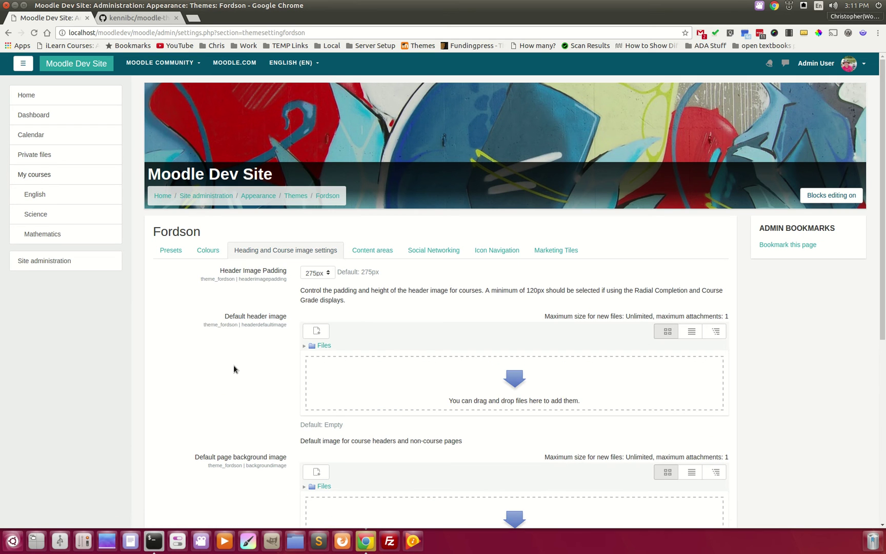
click(317, 273)
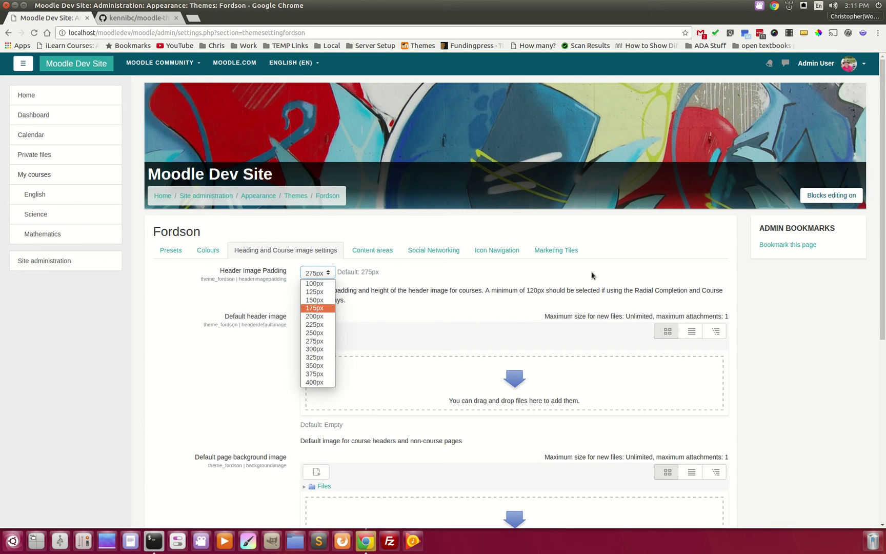
click(612, 285)
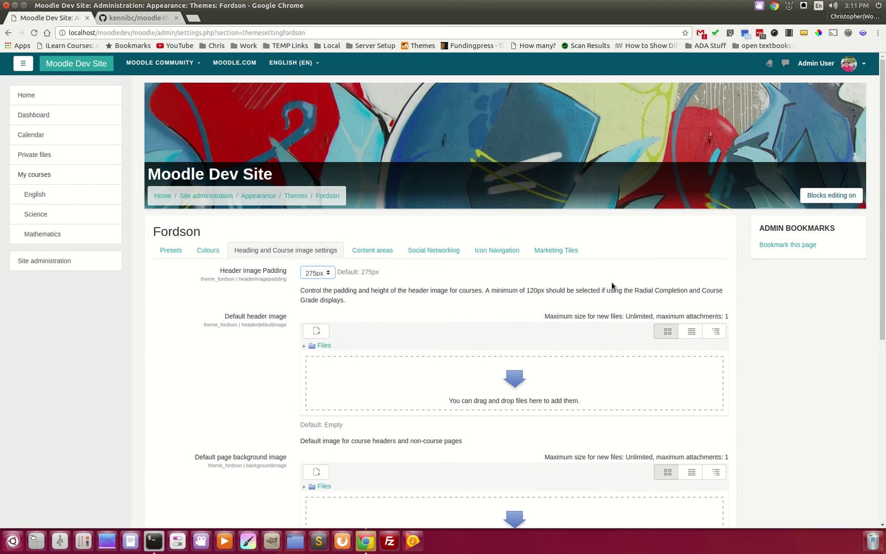
click(326, 274)
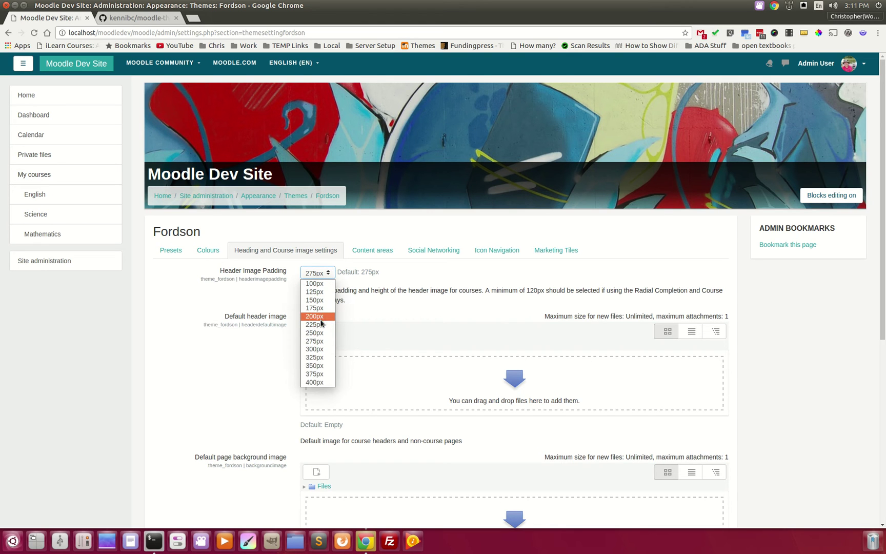
click(320, 325)
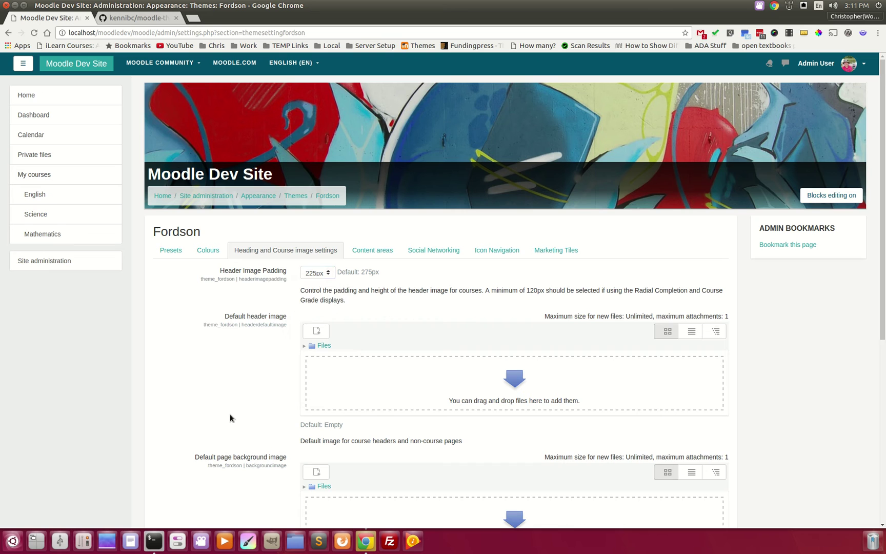
scroll(232, 414, down, 1)
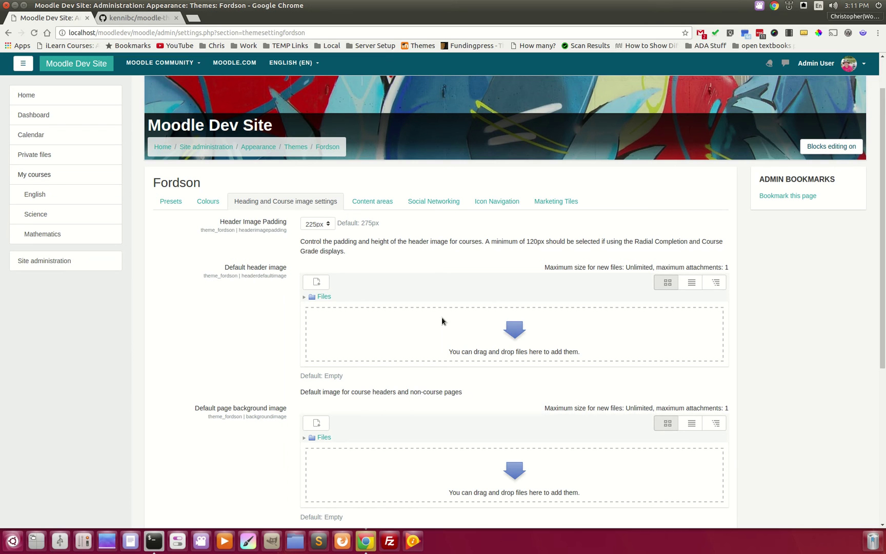
scroll(228, 390, down, 3)
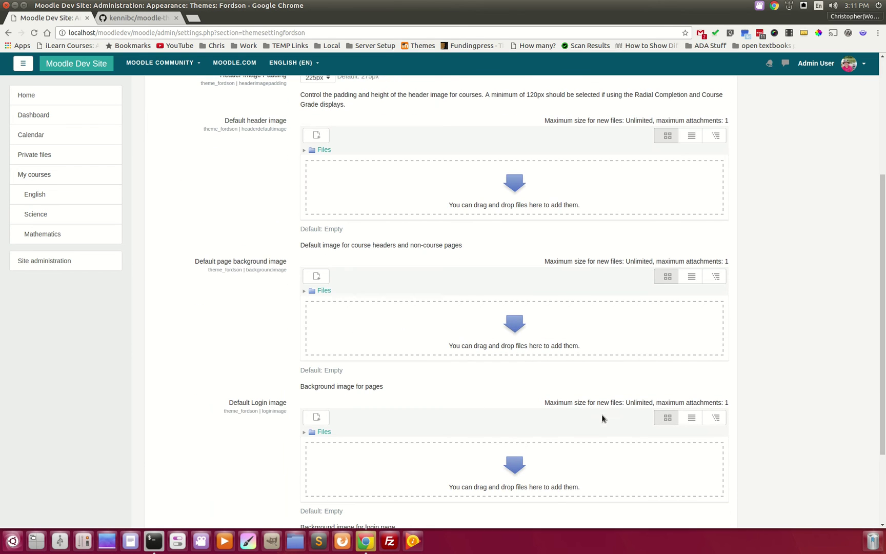
scroll(207, 360, down, 3)
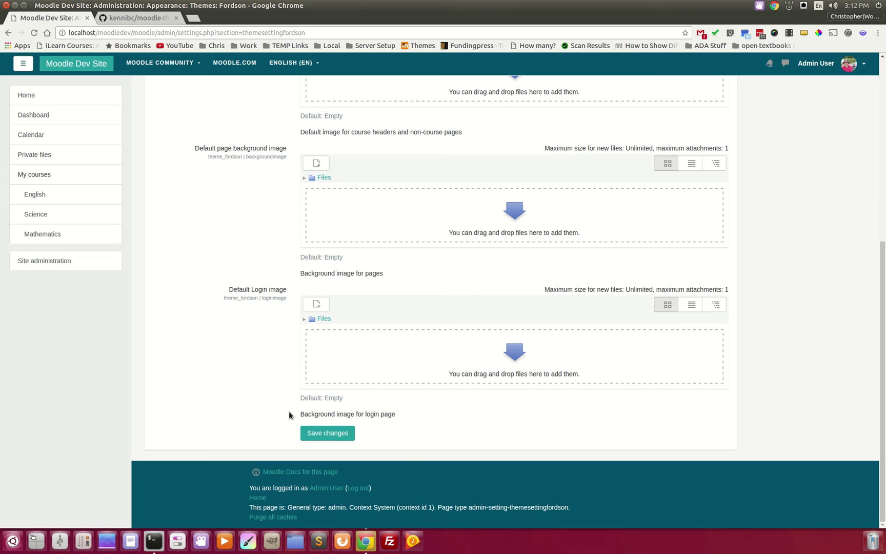
click(345, 436)
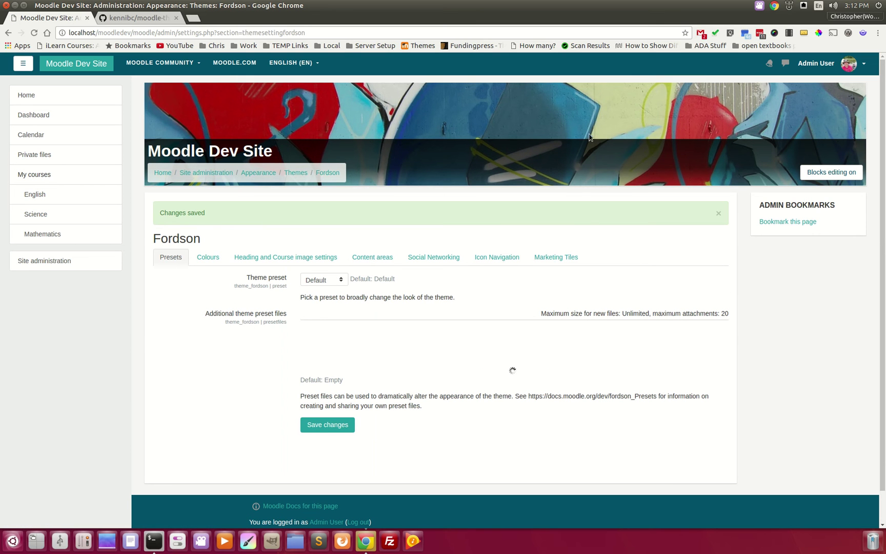
- Enter 'This is an Alert!!!!' in the Frontpage Alert editor under Content areas
click(382, 262)
scroll(260, 287, down, 2)
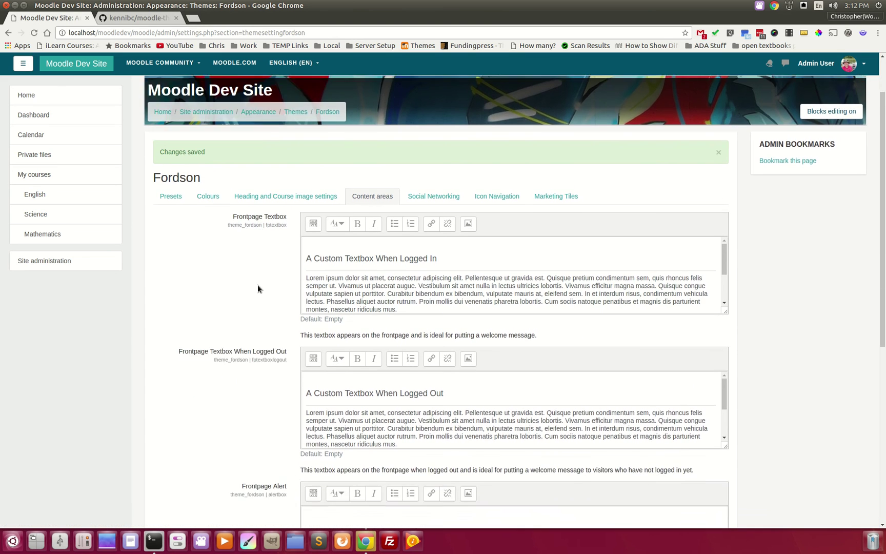
scroll(257, 289, down, 2)
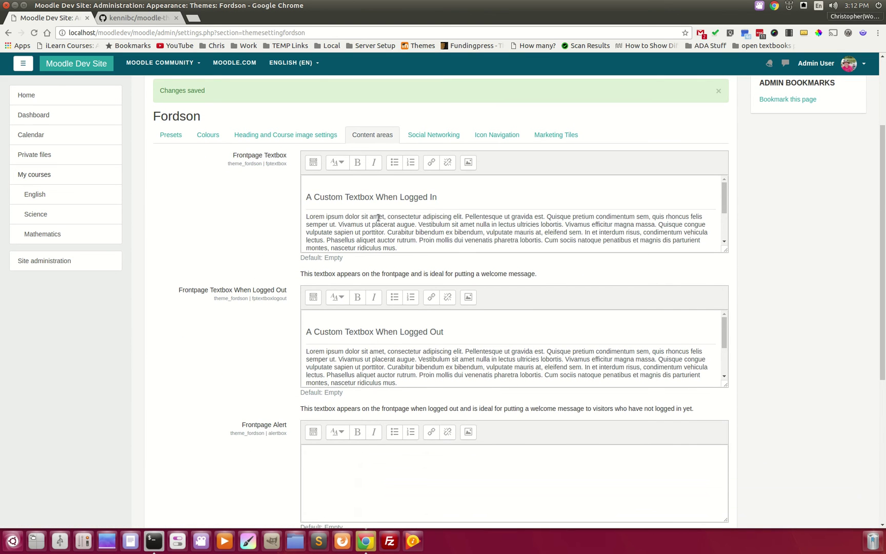
scroll(238, 307, down, 1)
scroll(237, 307, down, 4)
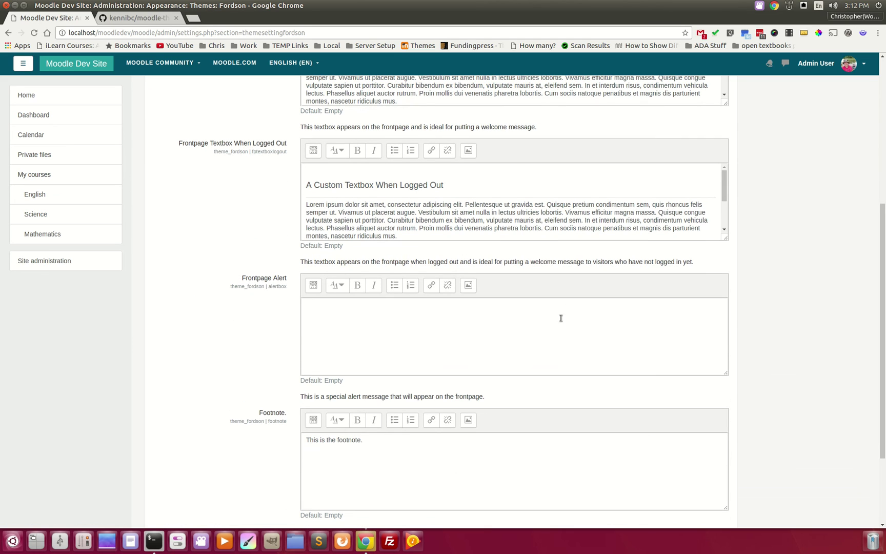
click(357, 330)
scroll(243, 322, down, 4)
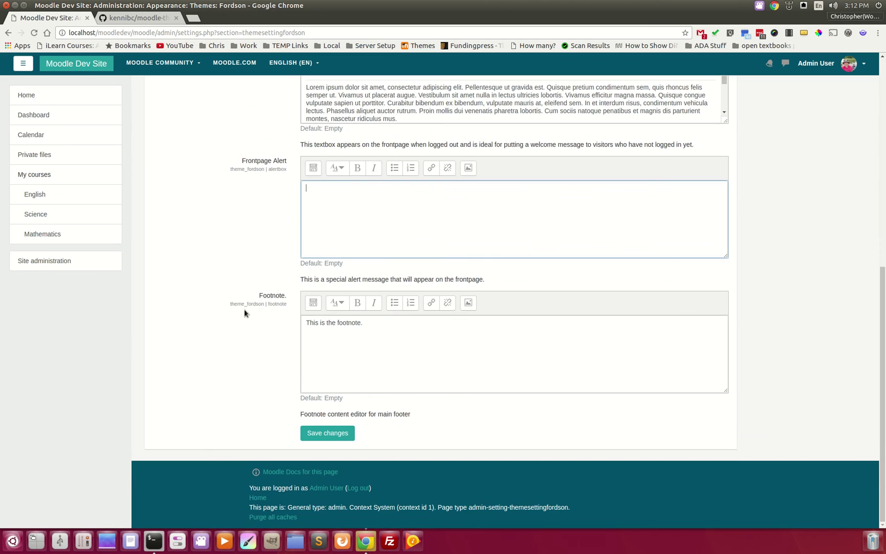
scroll(244, 312, up, 1)
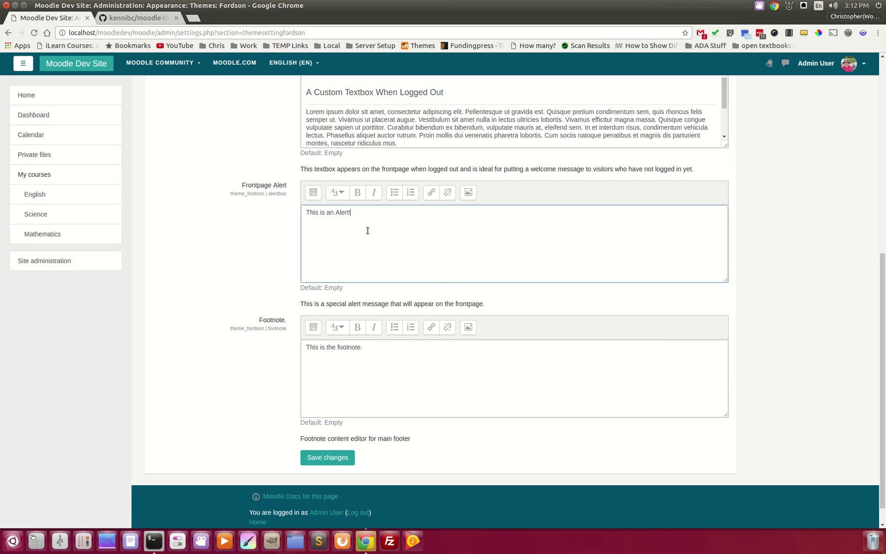
scroll(348, 295, down, 1)
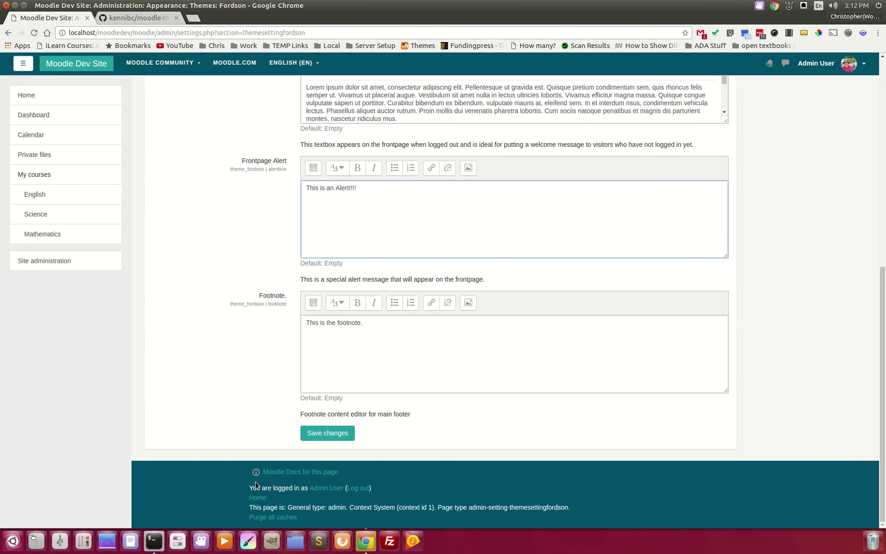
- Save the alert, view the front-page banner in a new tab, then return to Fordson settings
click(343, 435)
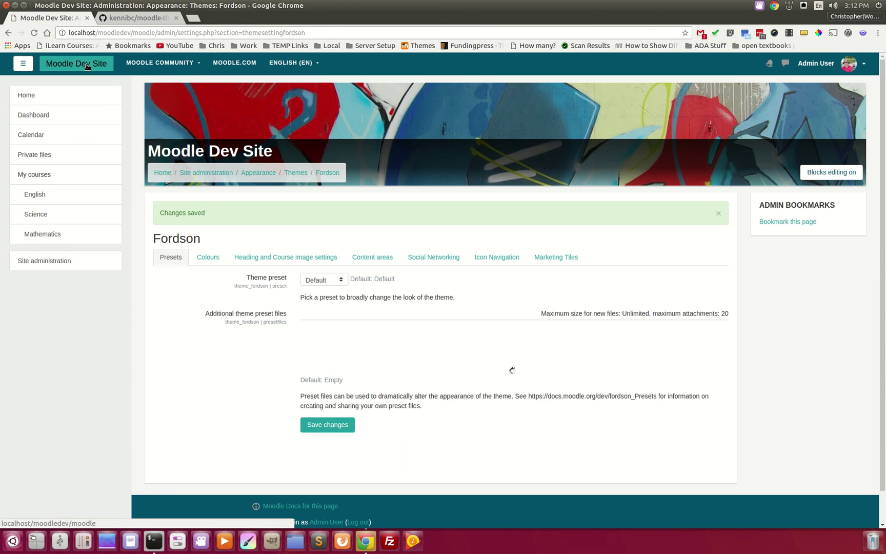
middle_click(87, 66)
key(ctrl+Tab)
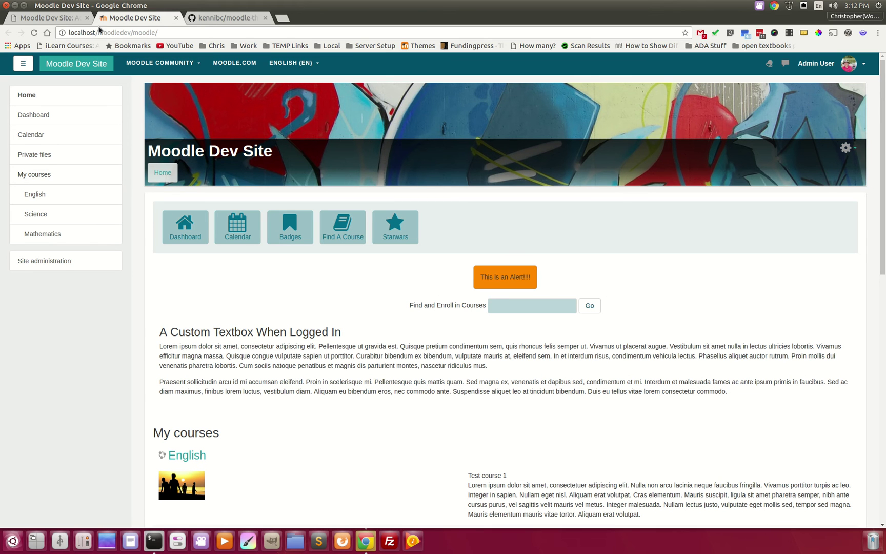
click(38, 21)
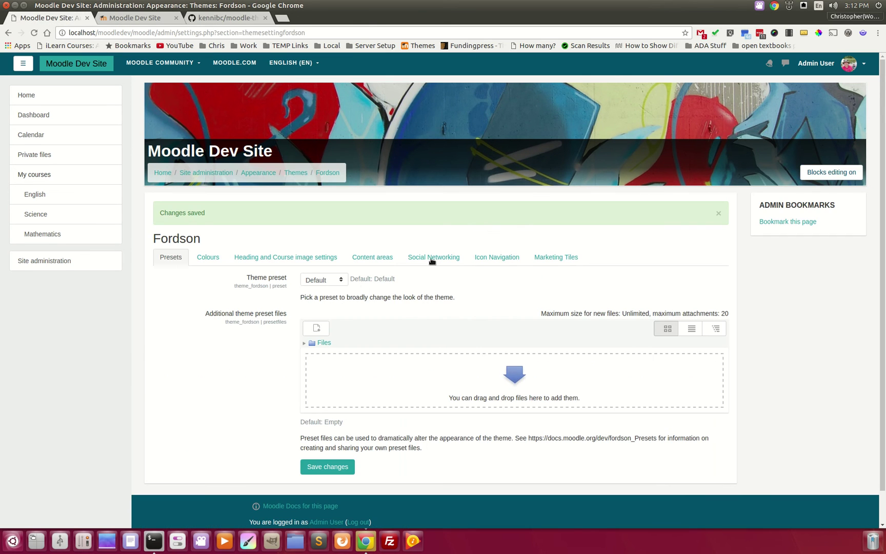
- Open Social Networking to review its empty website, blog and social profile URL fields
click(432, 258)
scroll(268, 317, down, 1)
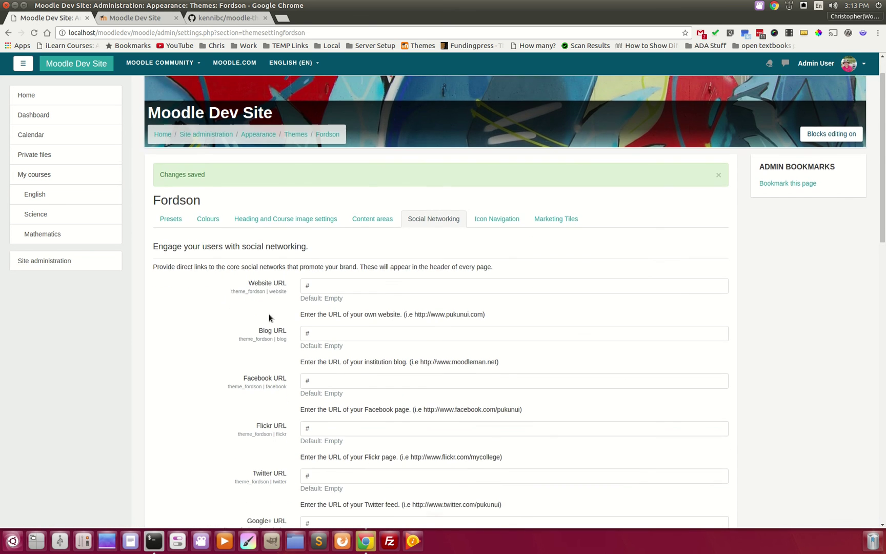
scroll(269, 317, down, 2)
scroll(283, 346, down, 1)
scroll(287, 340, down, 1)
scroll(294, 239, down, 1)
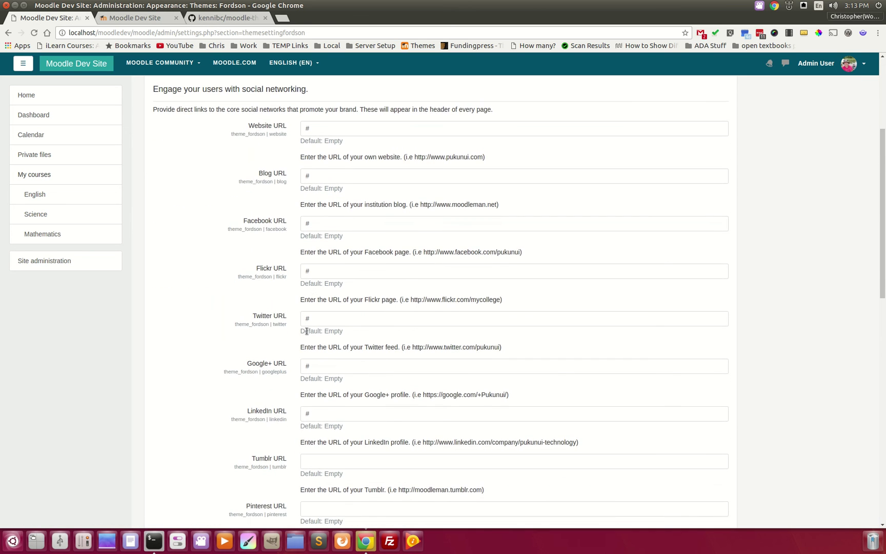
scroll(306, 331, down, 3)
scroll(280, 316, down, 4)
scroll(291, 346, down, 5)
scroll(294, 374, down, 5)
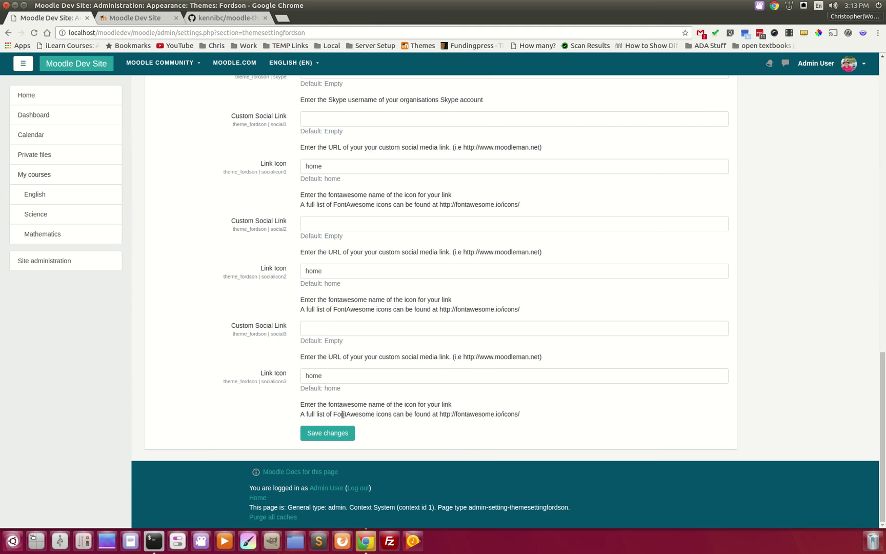
scroll(413, 404, up, 5)
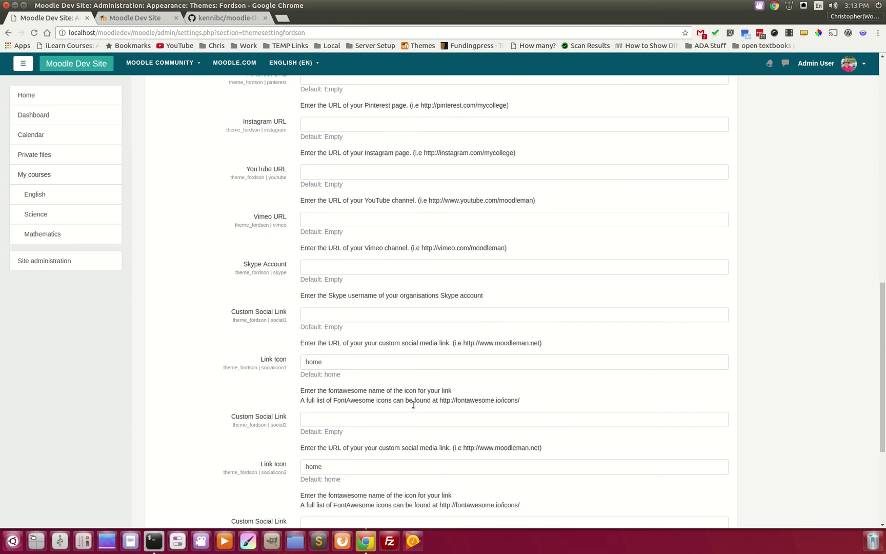
scroll(370, 198, up, 4)
scroll(369, 198, up, 7)
scroll(371, 198, up, 6)
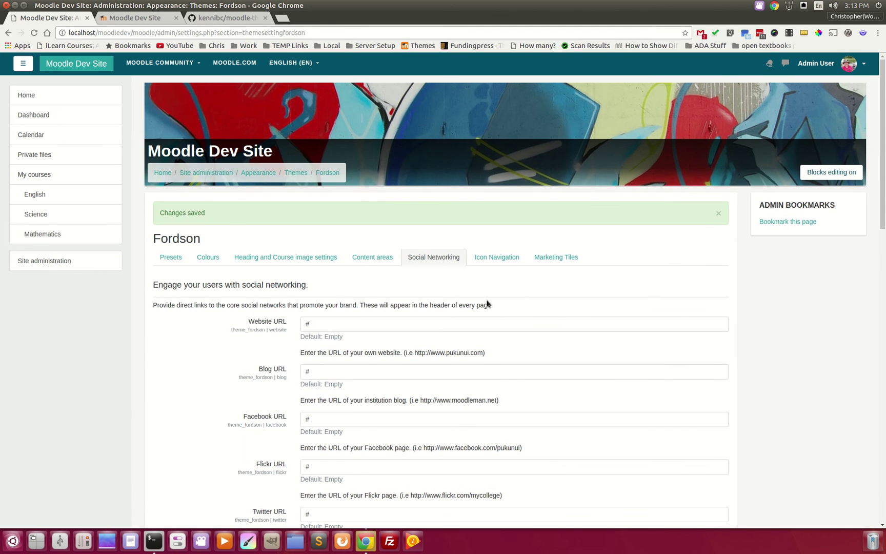
- Compare Icon One's Dashboard link text and /moodledev/moodle/my/ URL against the front-page icons
click(505, 257)
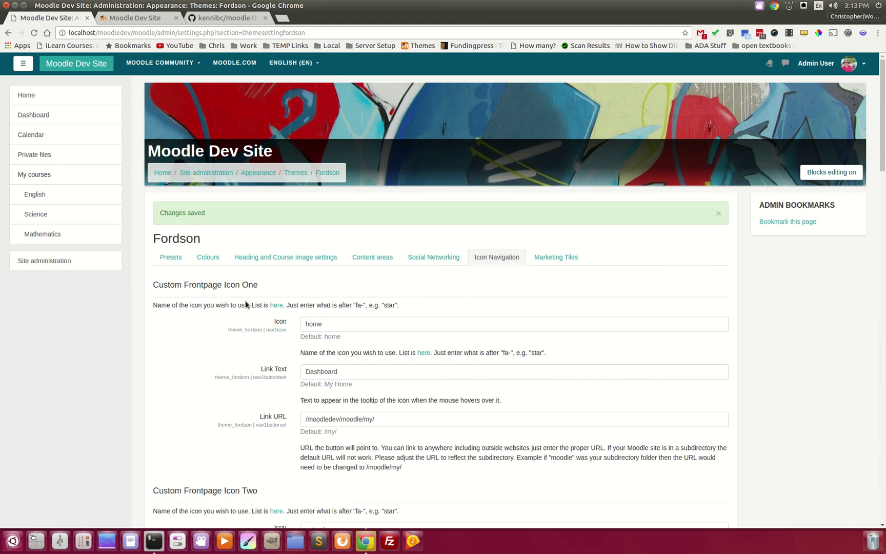
scroll(224, 241, down, 4)
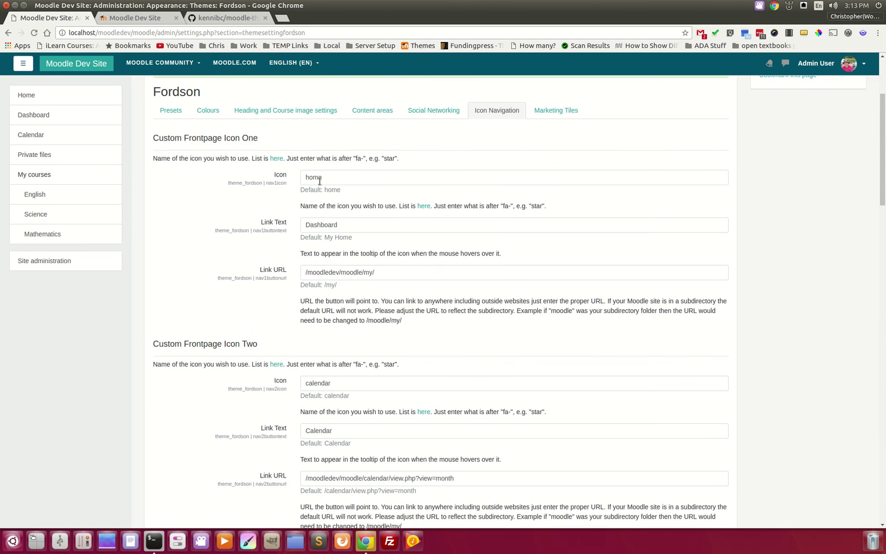
click(149, 19)
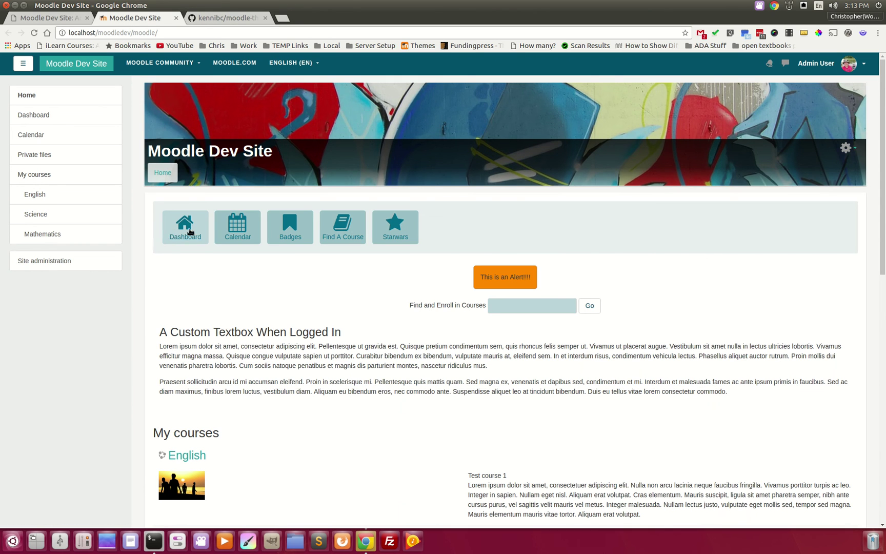
click(62, 16)
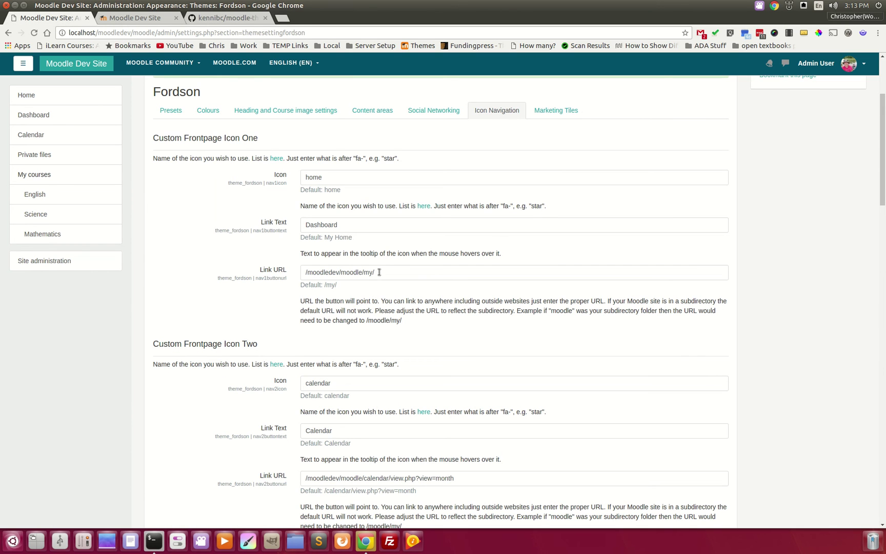
drag(381, 272, 232, 272)
click(396, 275)
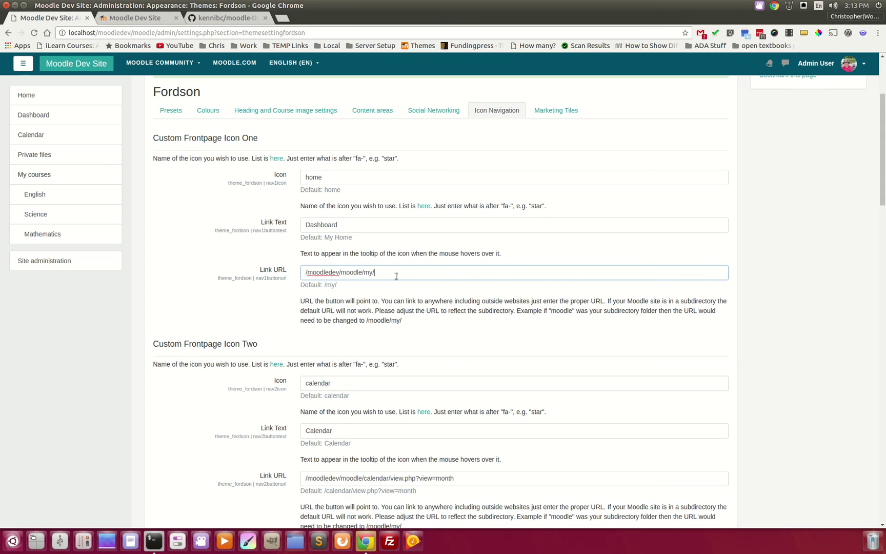
click(349, 227)
click(226, 228)
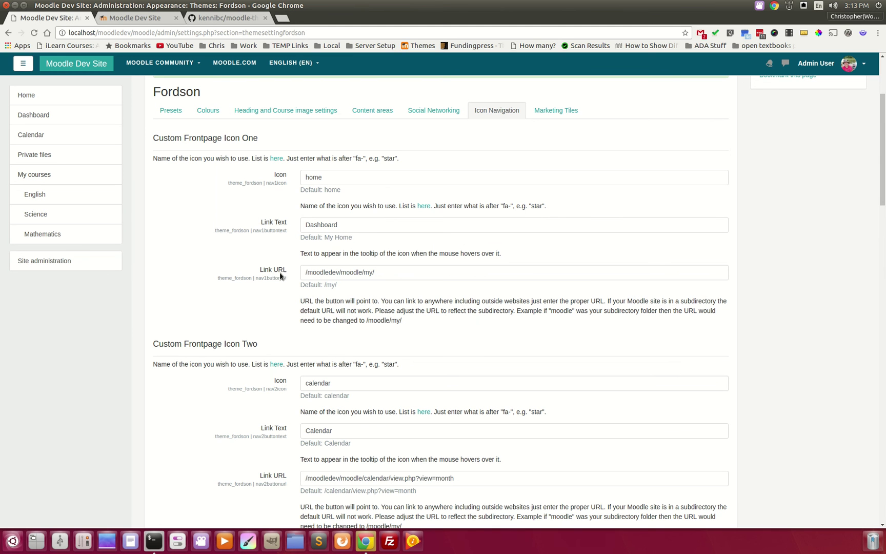
scroll(432, 322, down, 2)
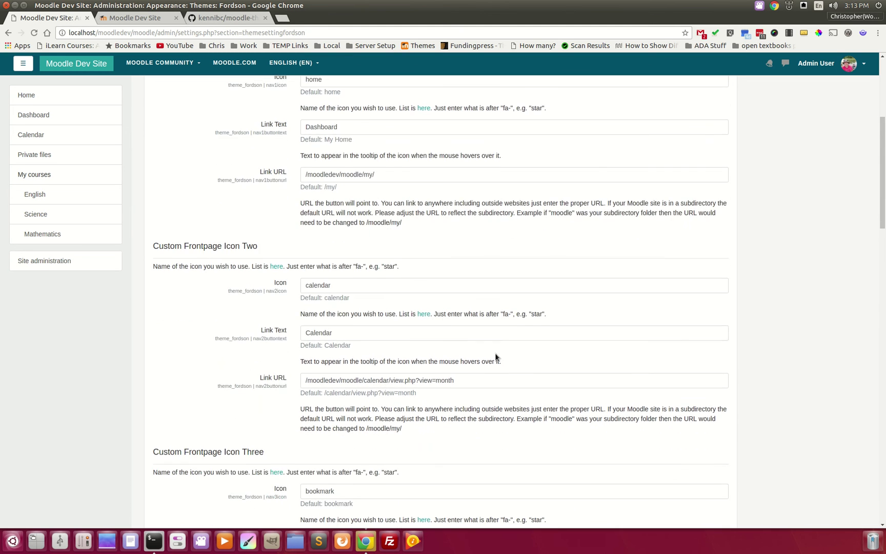
scroll(443, 325, down, 2)
scroll(469, 332, up, 2)
scroll(464, 332, up, 5)
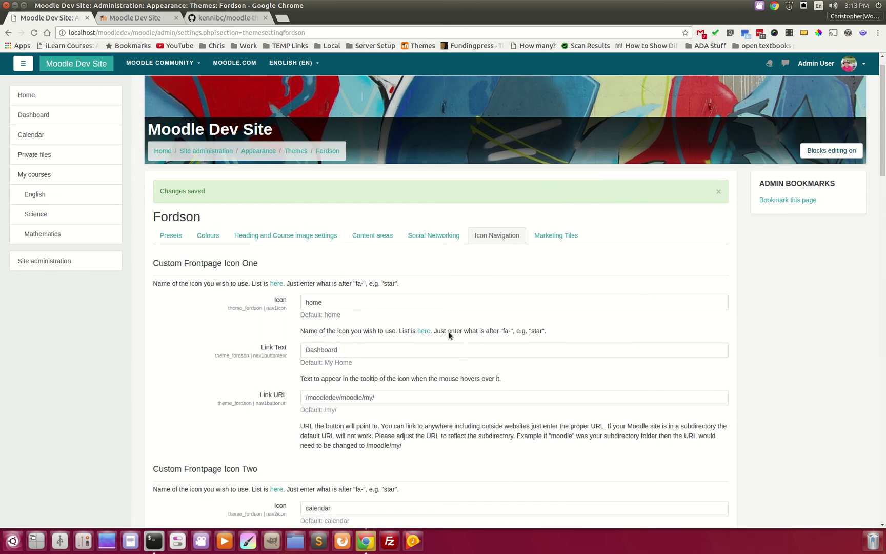
- Check the Marketing Tiles position stays at the bottom of the page, then return to Presets
click(556, 232)
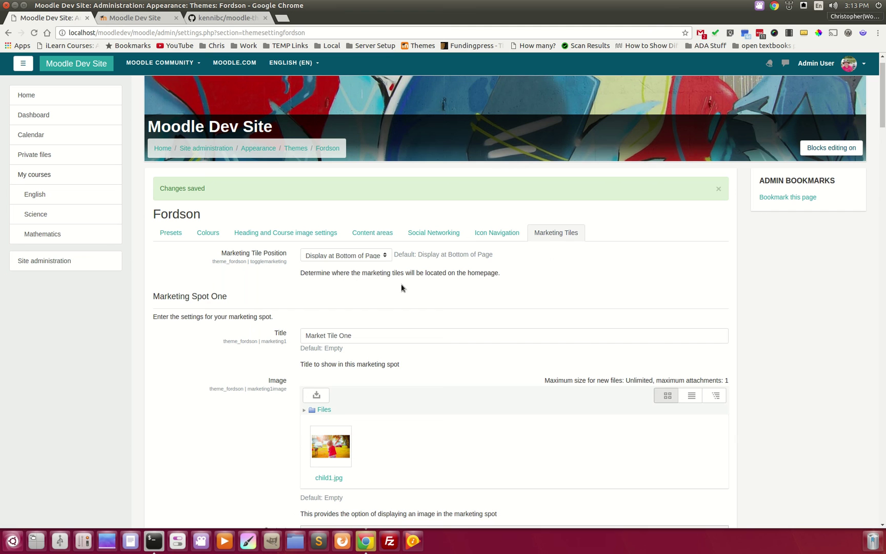
click(381, 256)
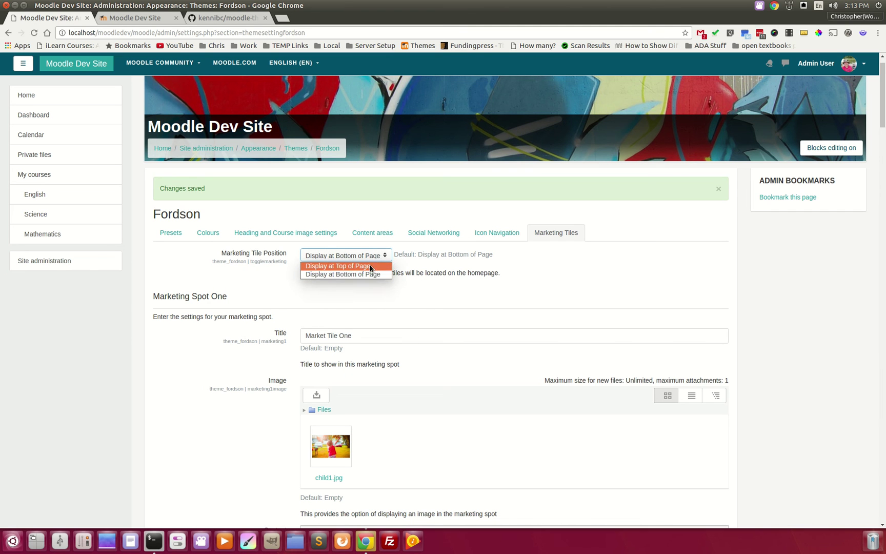
click(479, 275)
scroll(228, 365, down, 1)
scroll(239, 358, down, 3)
scroll(239, 357, down, 2)
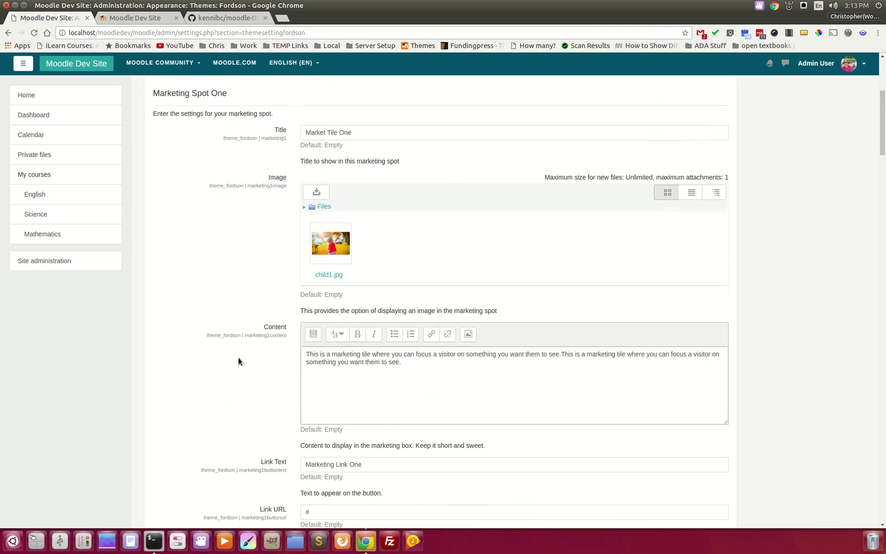
scroll(238, 357, down, 2)
scroll(238, 360, down, 5)
scroll(236, 362, down, 3)
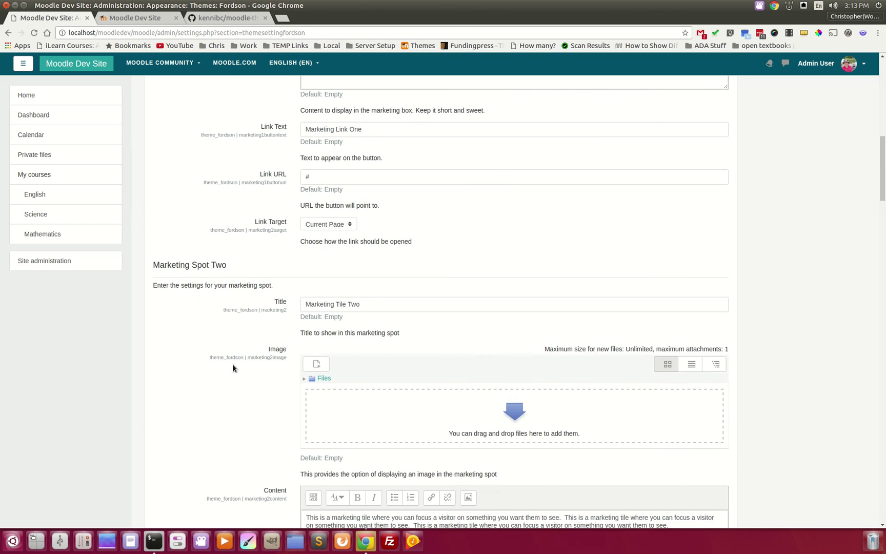
scroll(233, 367, up, 5)
scroll(251, 381, up, 5)
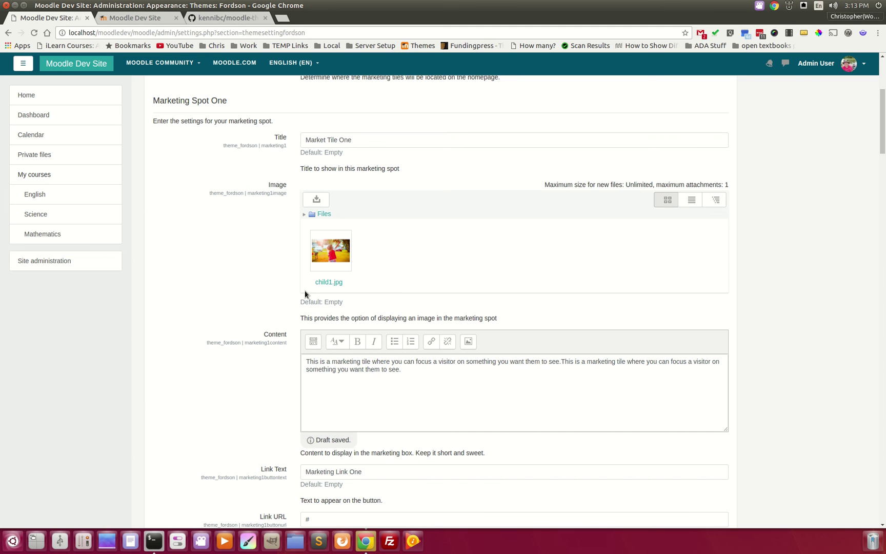
scroll(298, 298, down, 2)
scroll(280, 307, down, 2)
scroll(280, 311, down, 3)
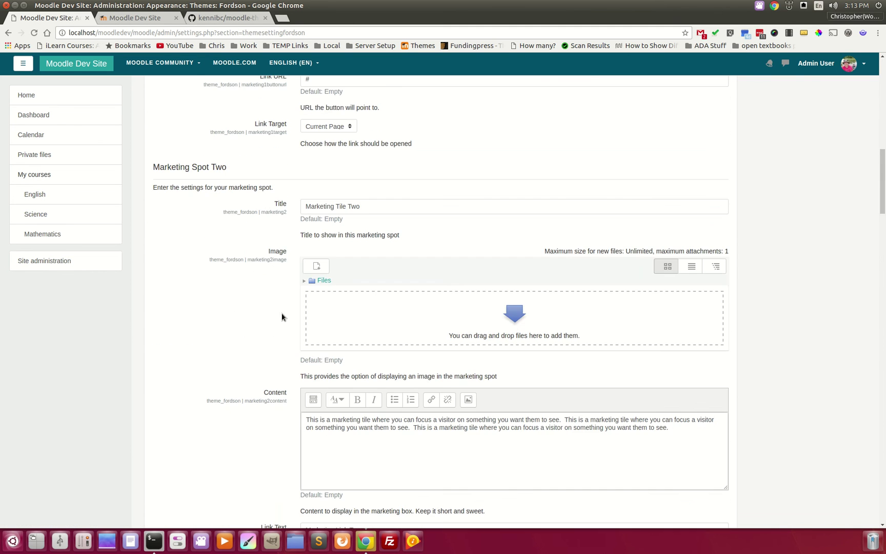
scroll(277, 332, down, 2)
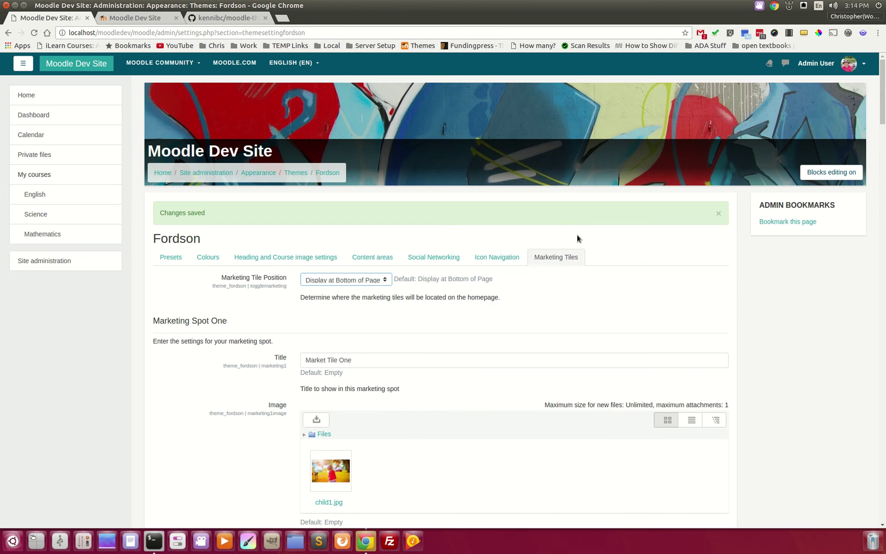
click(171, 258)
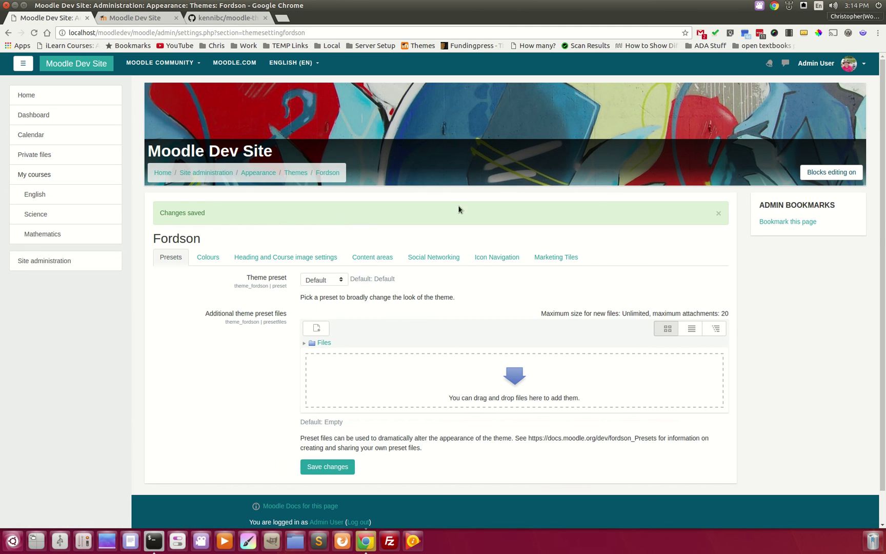
- Show the kennibc/moodle-theme_fordson GitHub repository, glancing briefly at the Moodle Dev Site
click(211, 18)
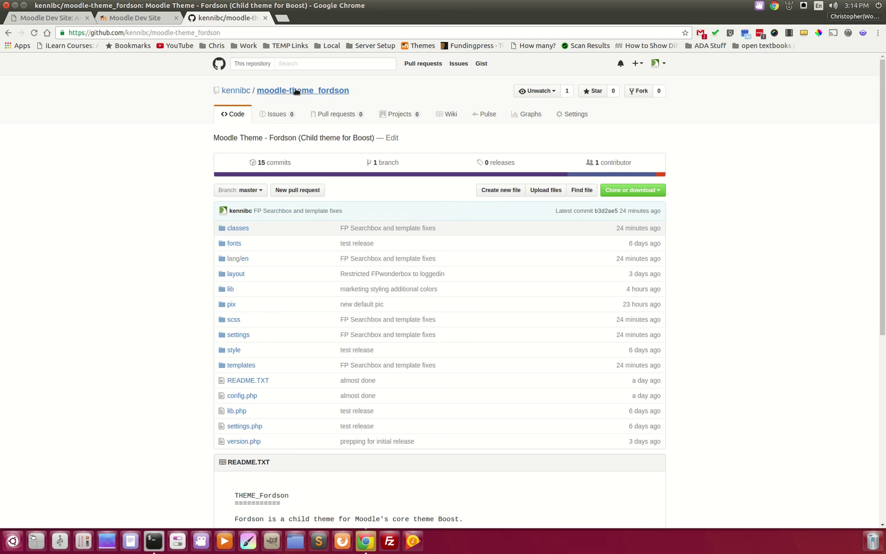
scroll(208, 360, down, 4)
scroll(176, 378, up, 4)
click(136, 18)
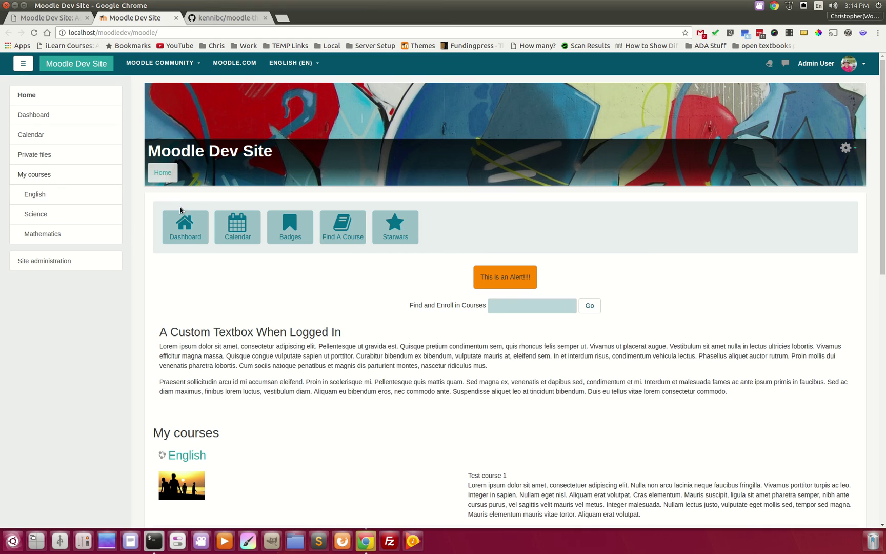
click(228, 18)
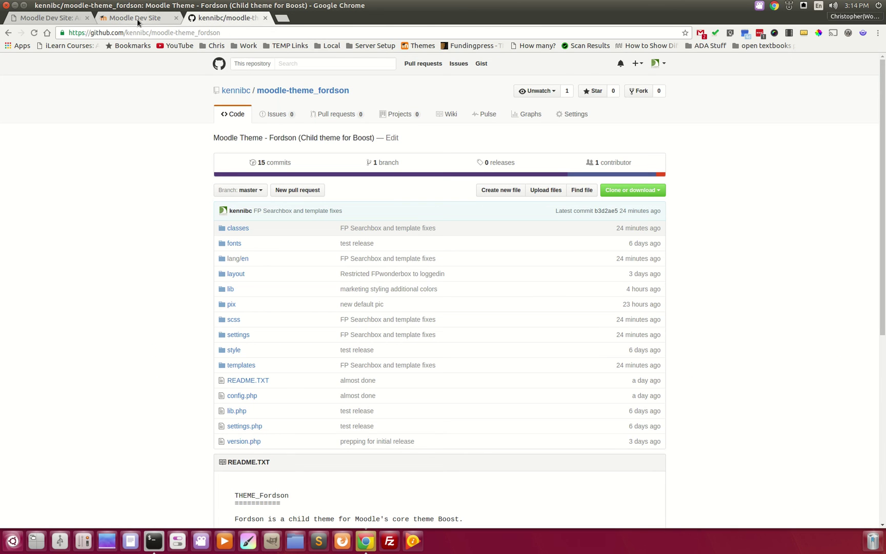